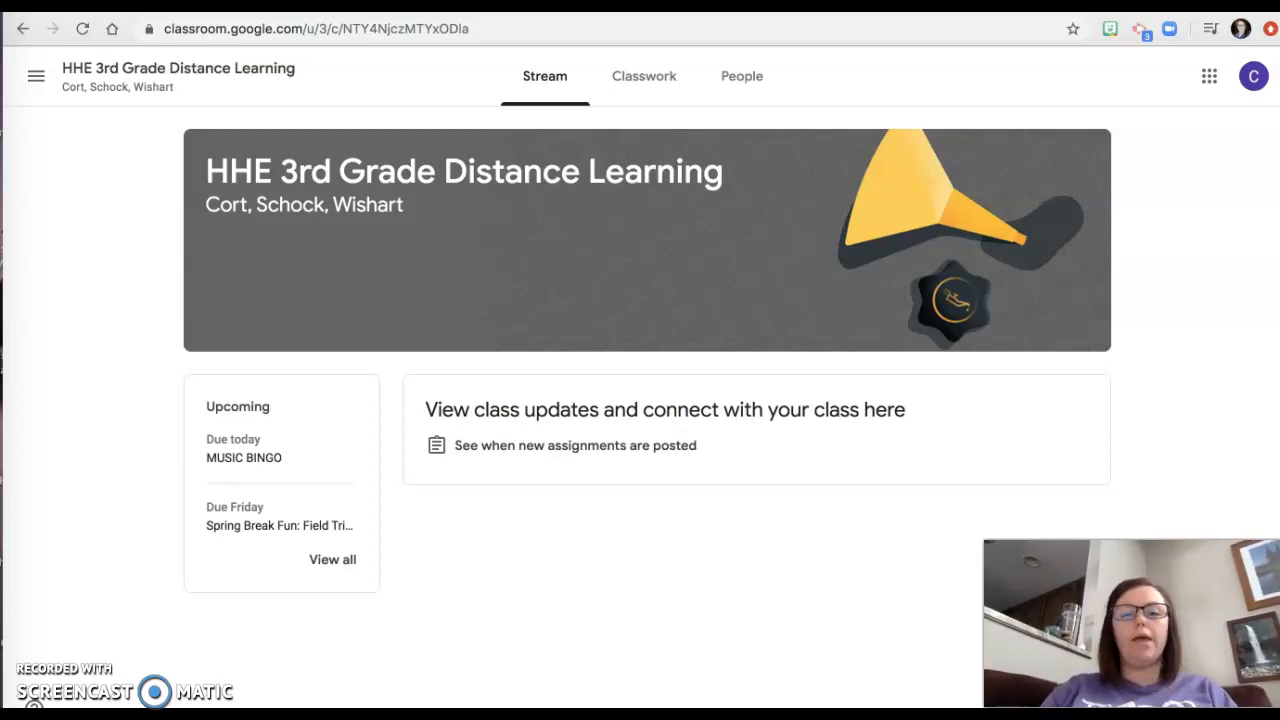
# - Open the Weekly Checklist (April 13-17) assignment page from the Classwork list
pyautogui.click(660, 85)
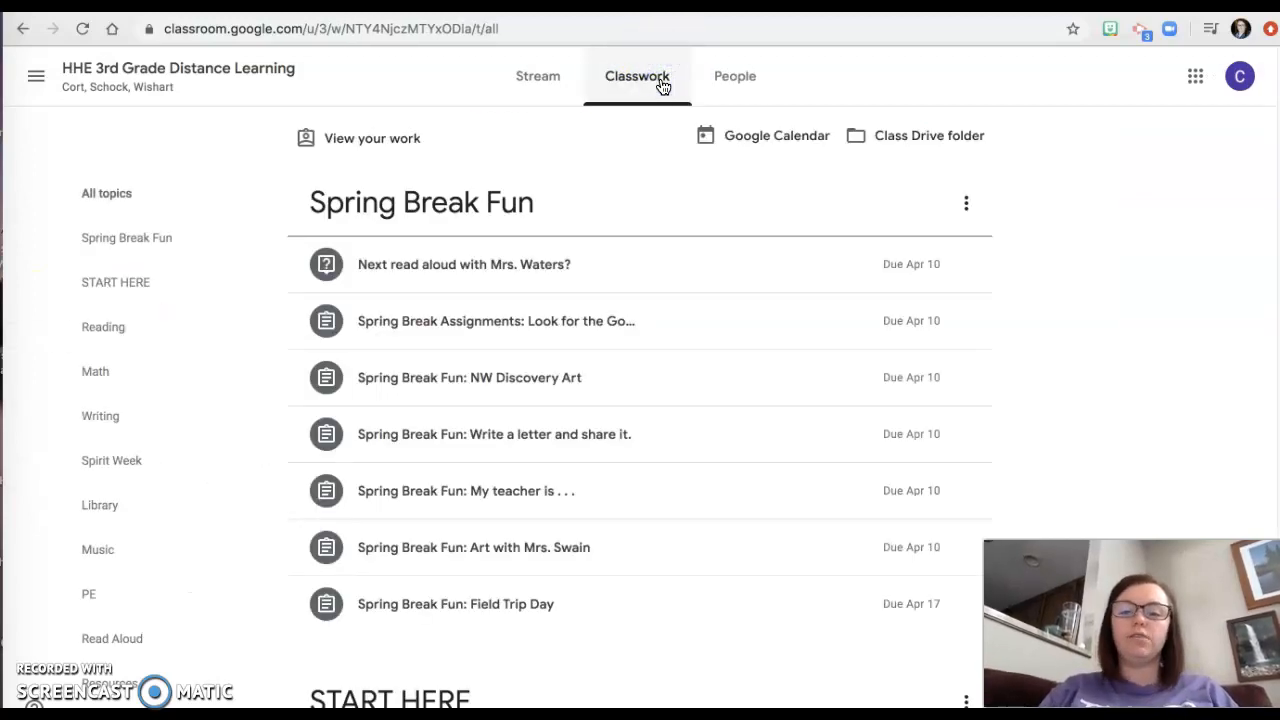
pyautogui.scroll(-6, 246, 318)
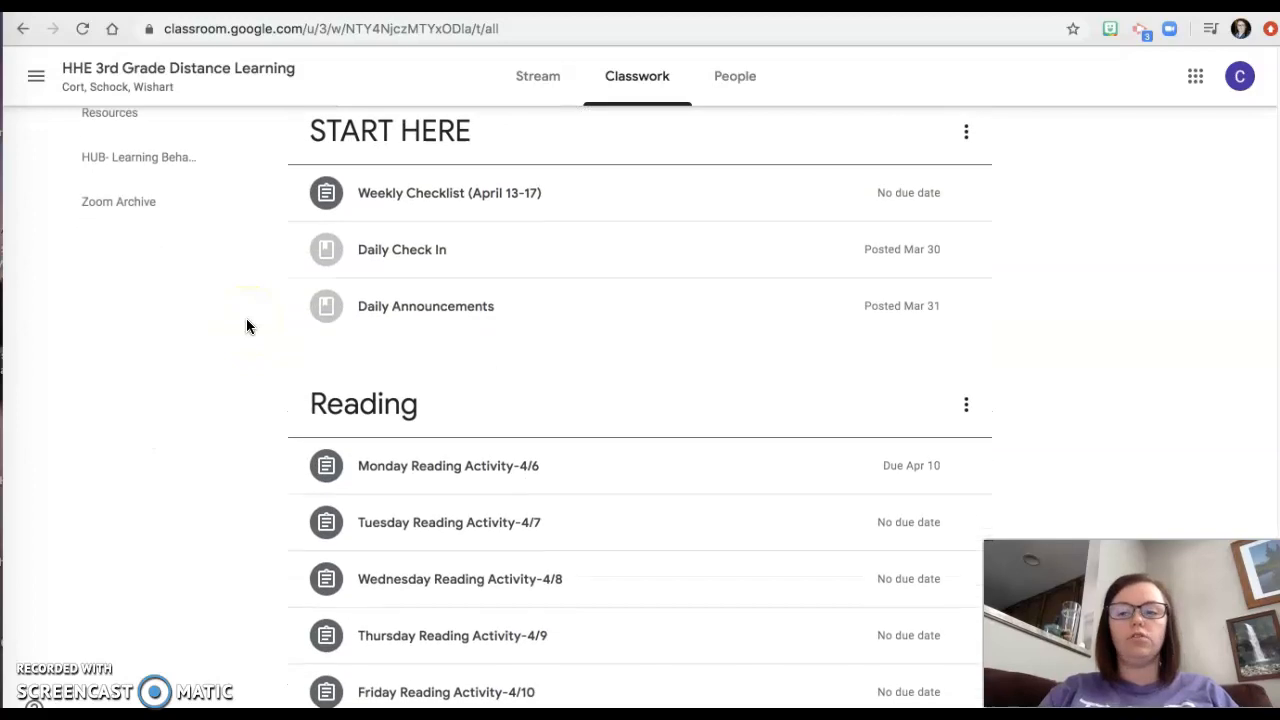
pyautogui.click(480, 195)
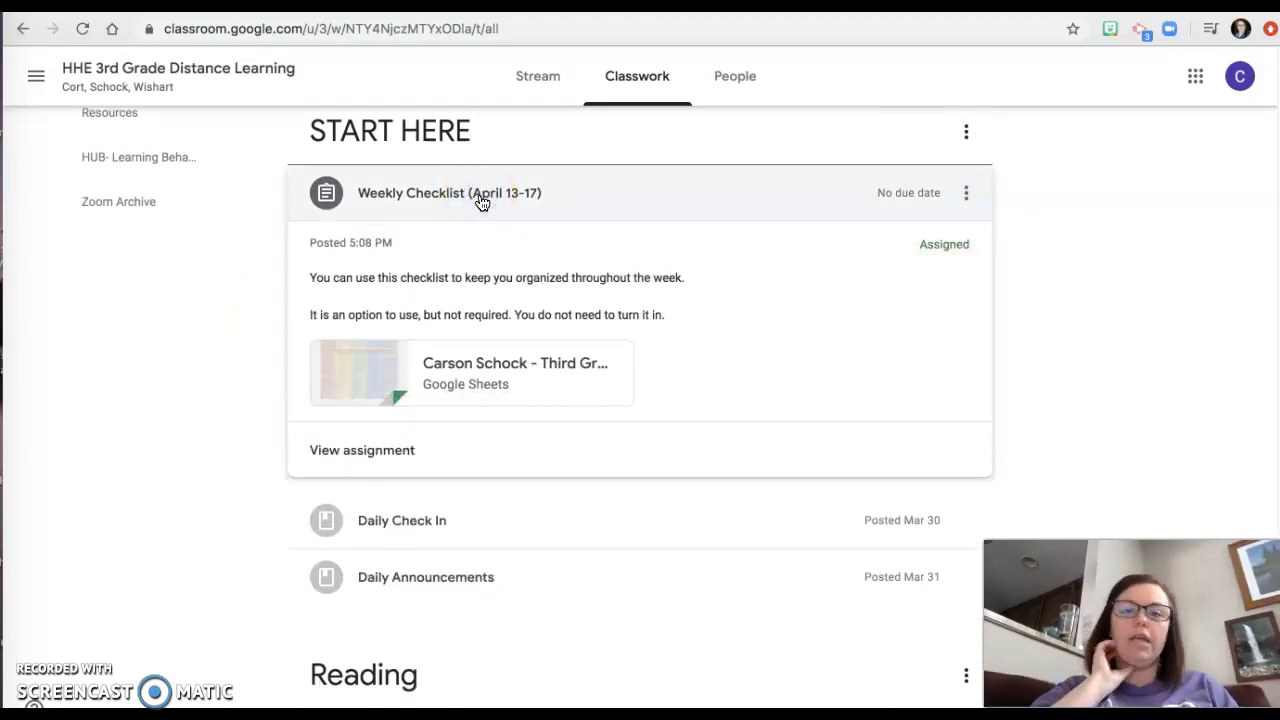
pyautogui.click(394, 455)
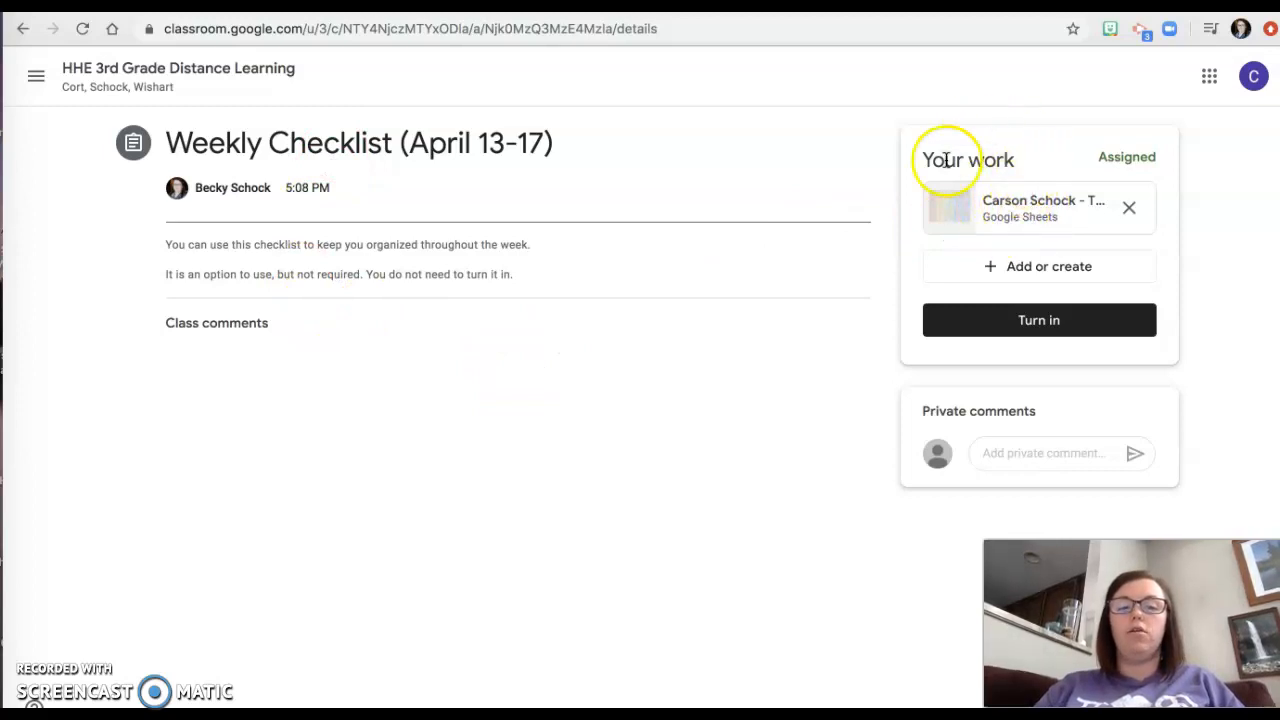
# - Open the attached Third Grade Weekly Checklist spreadsheet with the Day 1-5 tasks
pyautogui.click(990, 207)
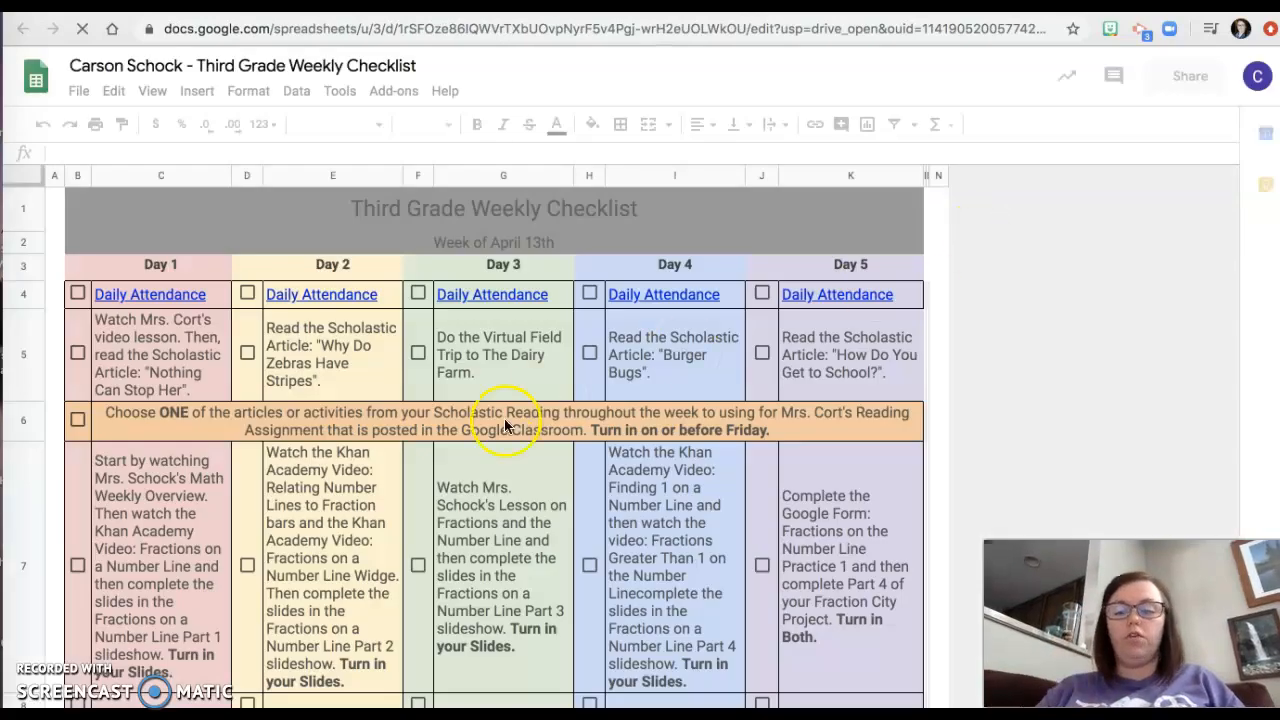
pyautogui.scroll(-5, 495, 428)
pyautogui.scroll(3, 495, 433)
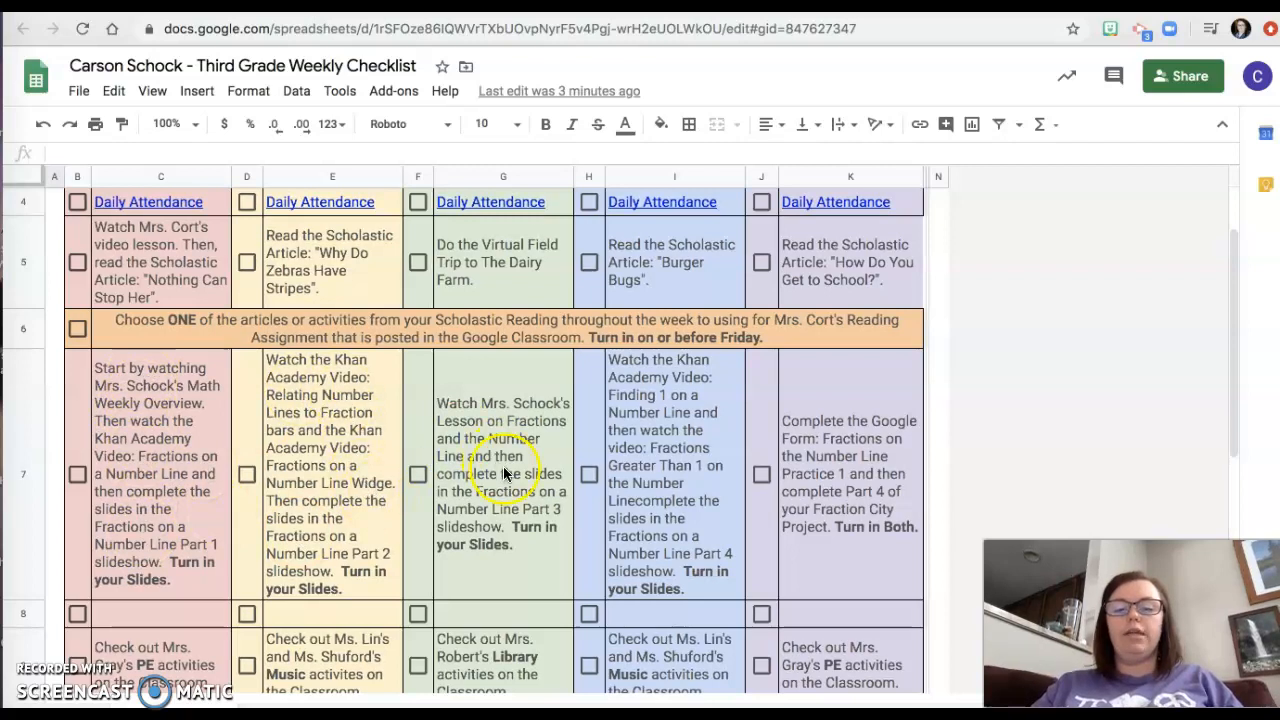
pyautogui.scroll(2, 460, 473)
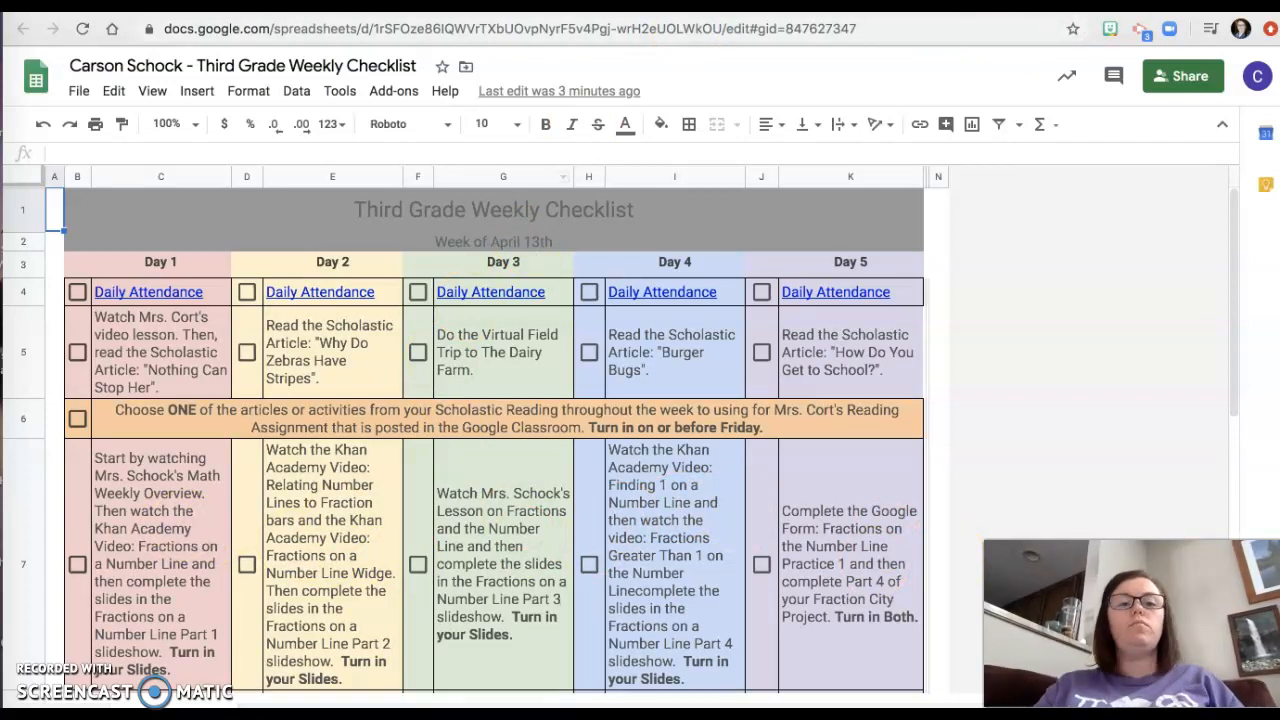
# - Return to Classwork and expand the 4/13 Fractions on a Number Line Part 1 details under Math
pyautogui.hotkey('ctrl', 'w')
pyautogui.click(240, 70)
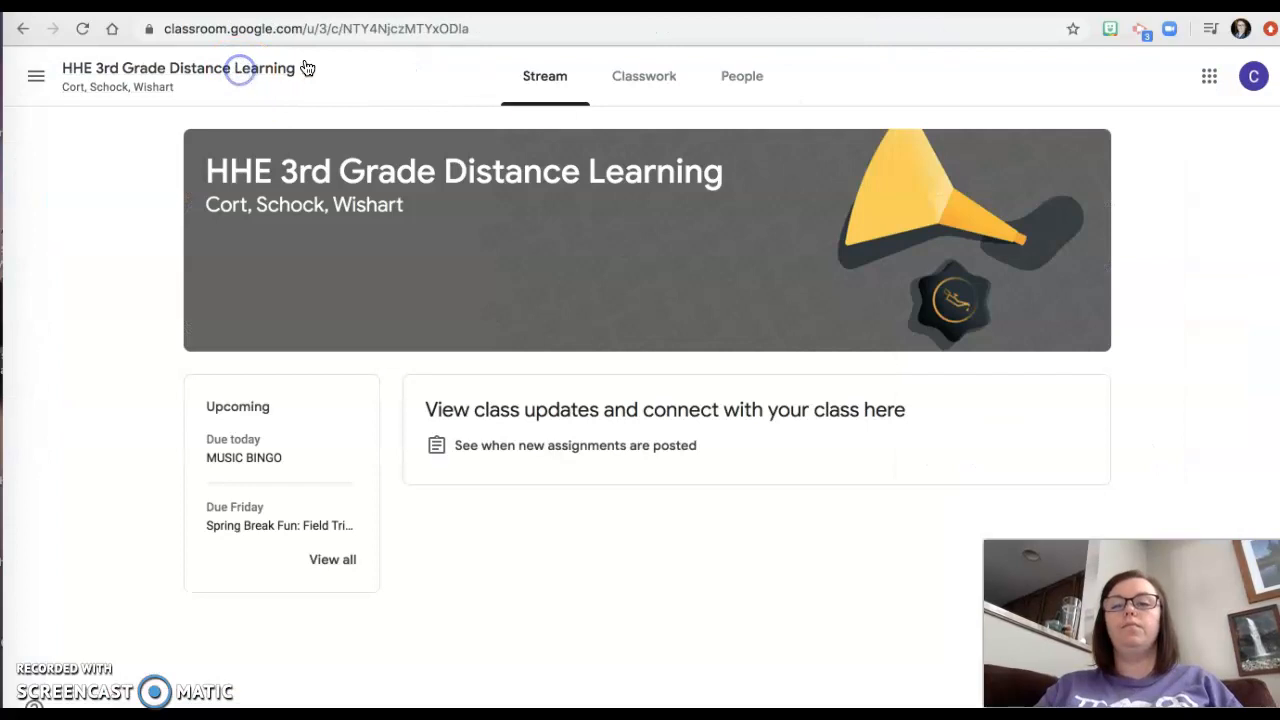
pyautogui.click(631, 86)
pyautogui.click(470, 200)
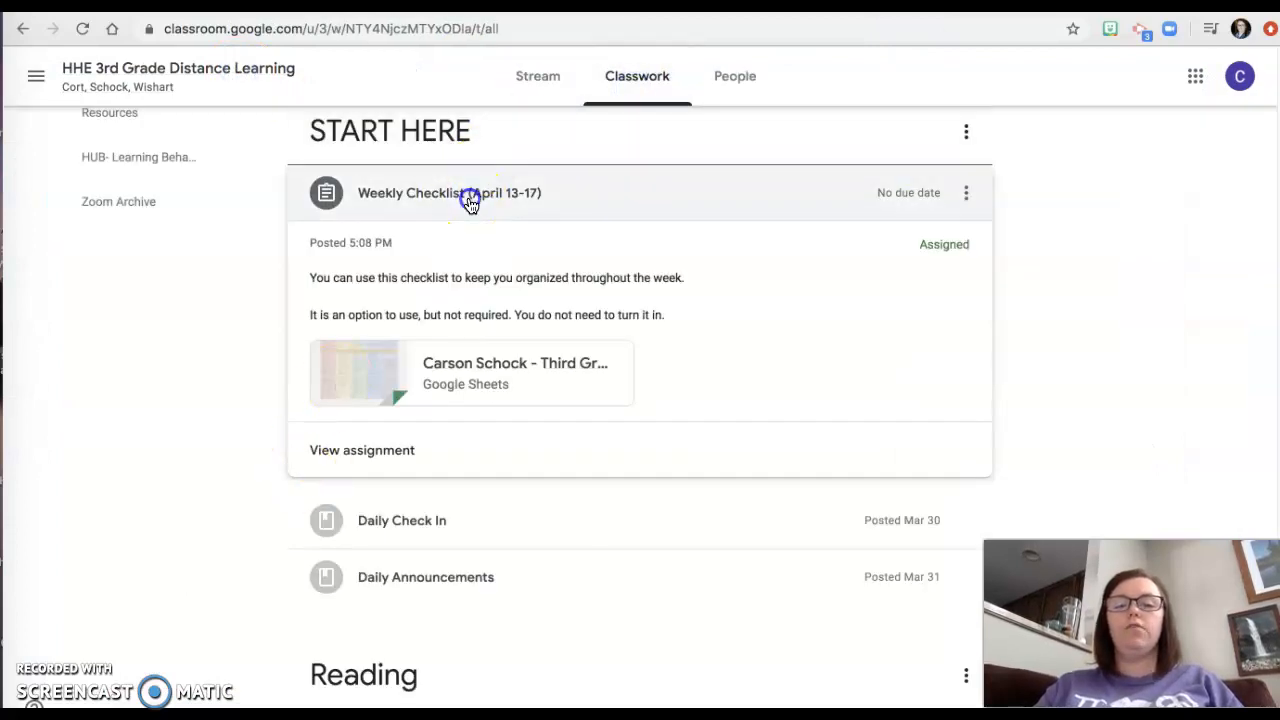
pyautogui.scroll(-10, 166, 436)
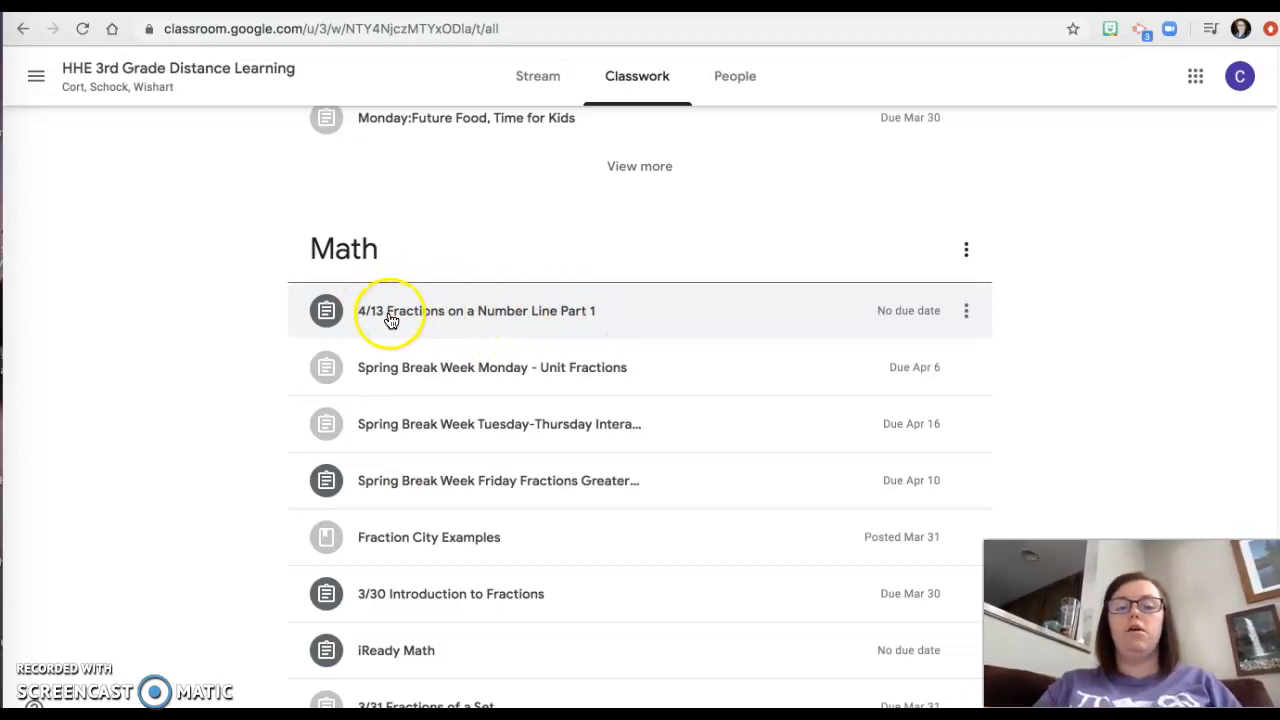
pyautogui.moveTo(640, 310)
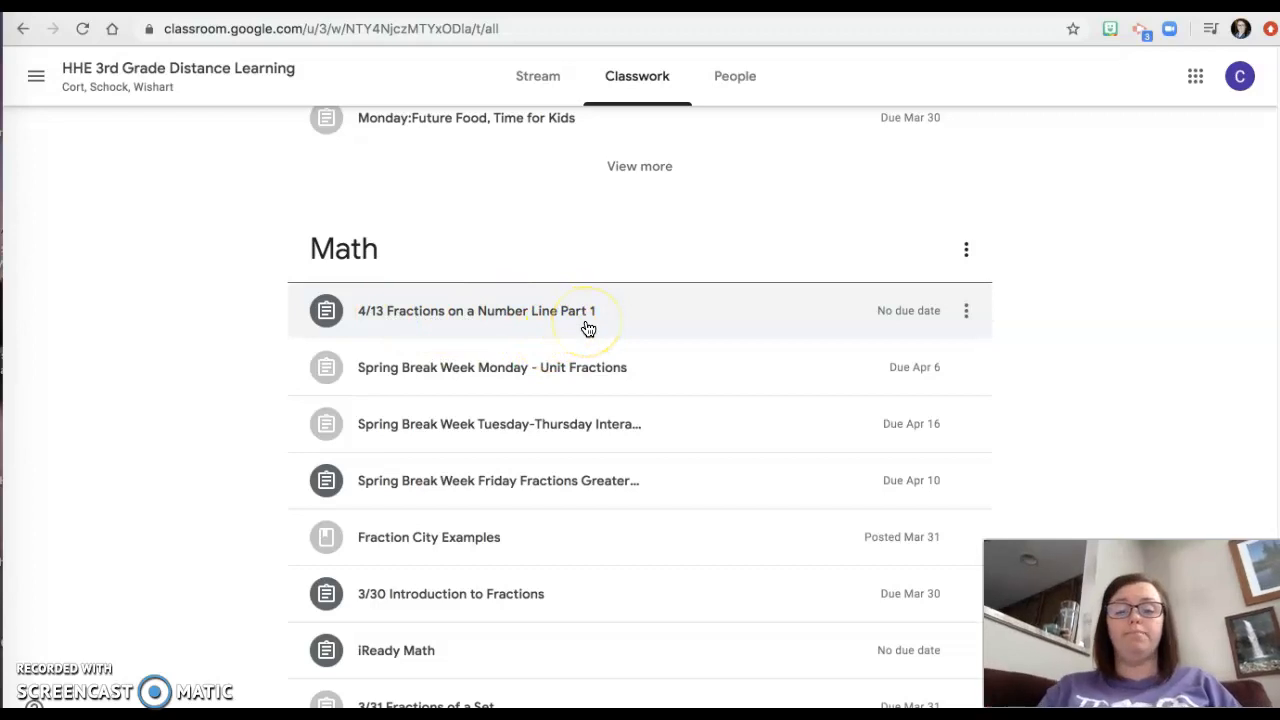
pyautogui.click(587, 327)
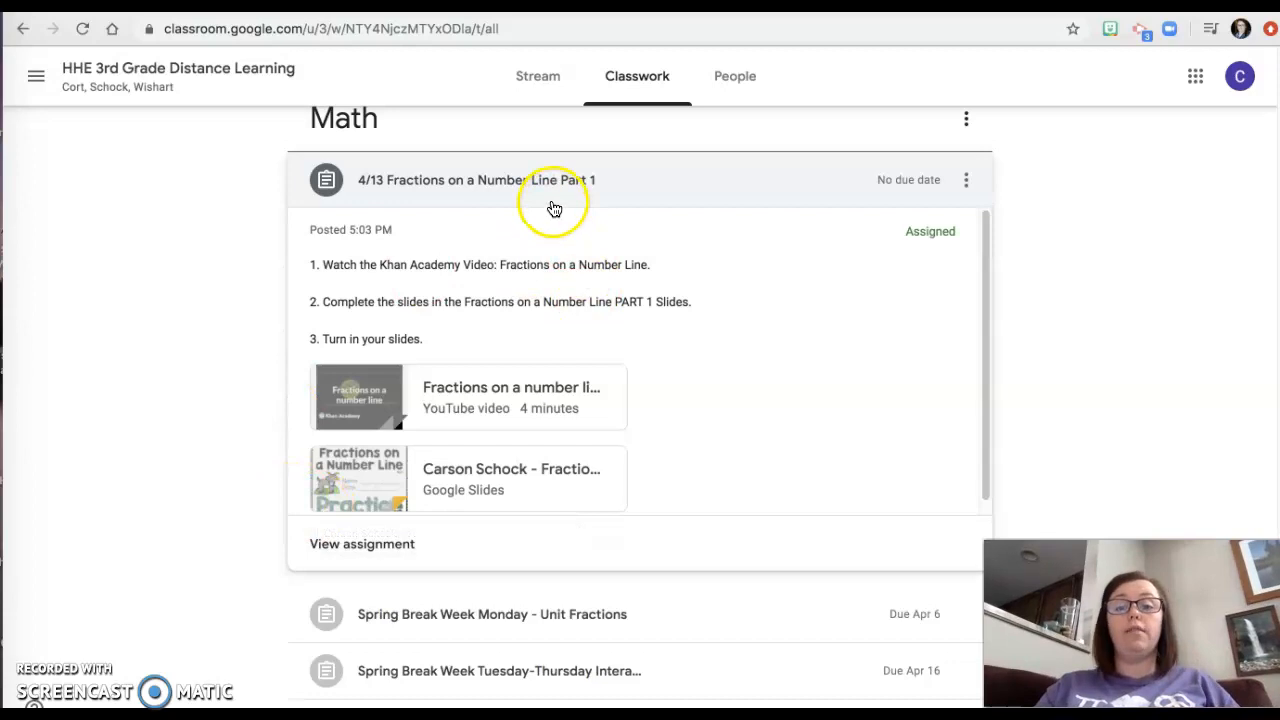
# - Open the full 4/13 Fractions on a Number Line Part 1 assignment page
pyautogui.click(353, 557)
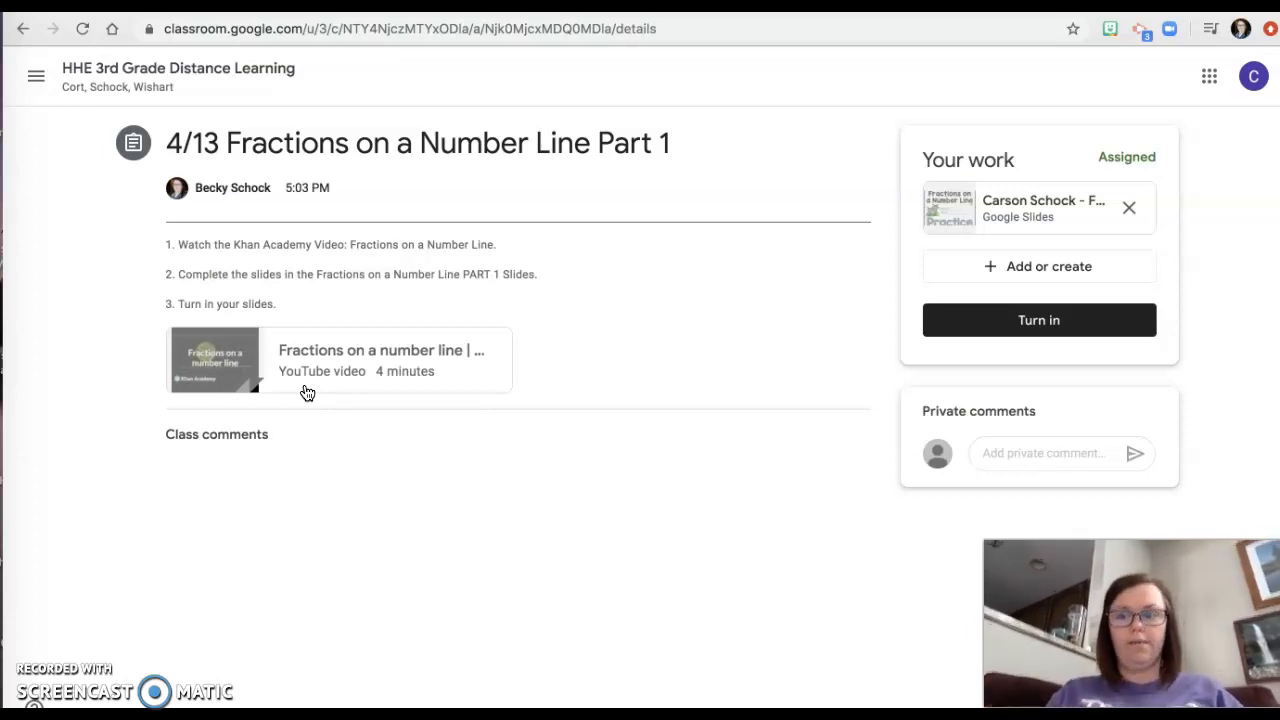
pyautogui.click(320, 382)
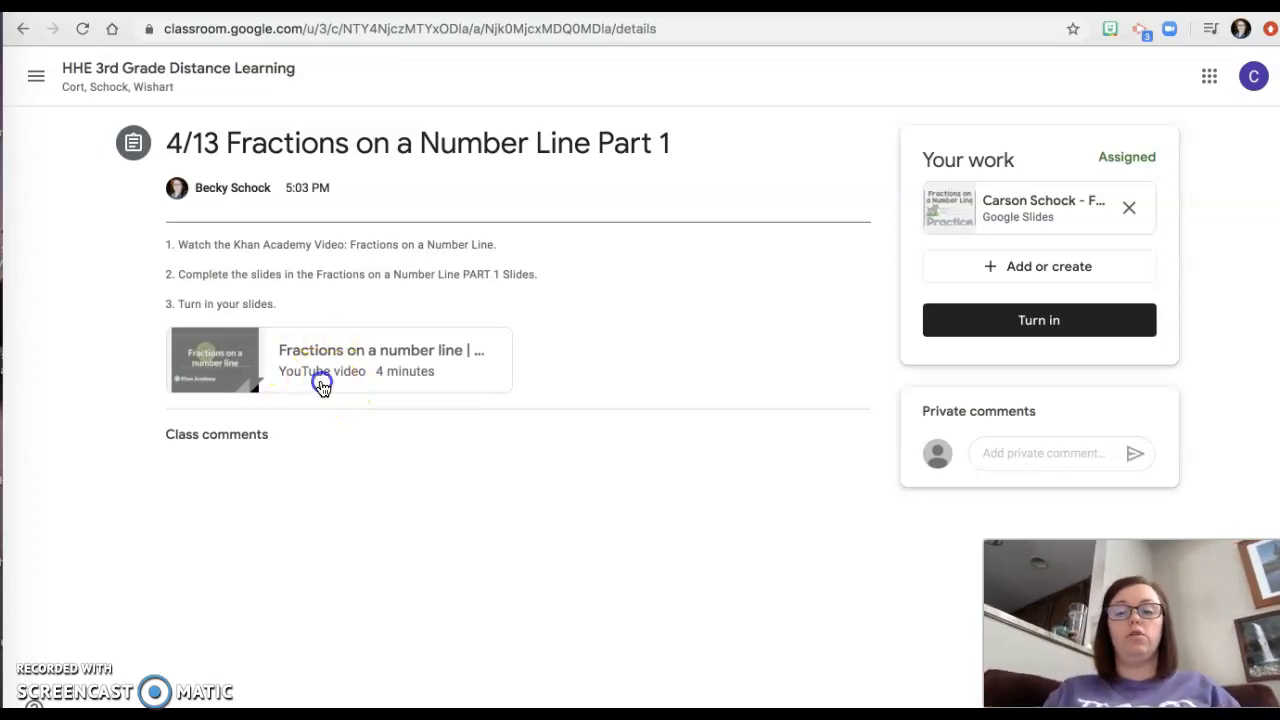
pyautogui.click(650, 392)
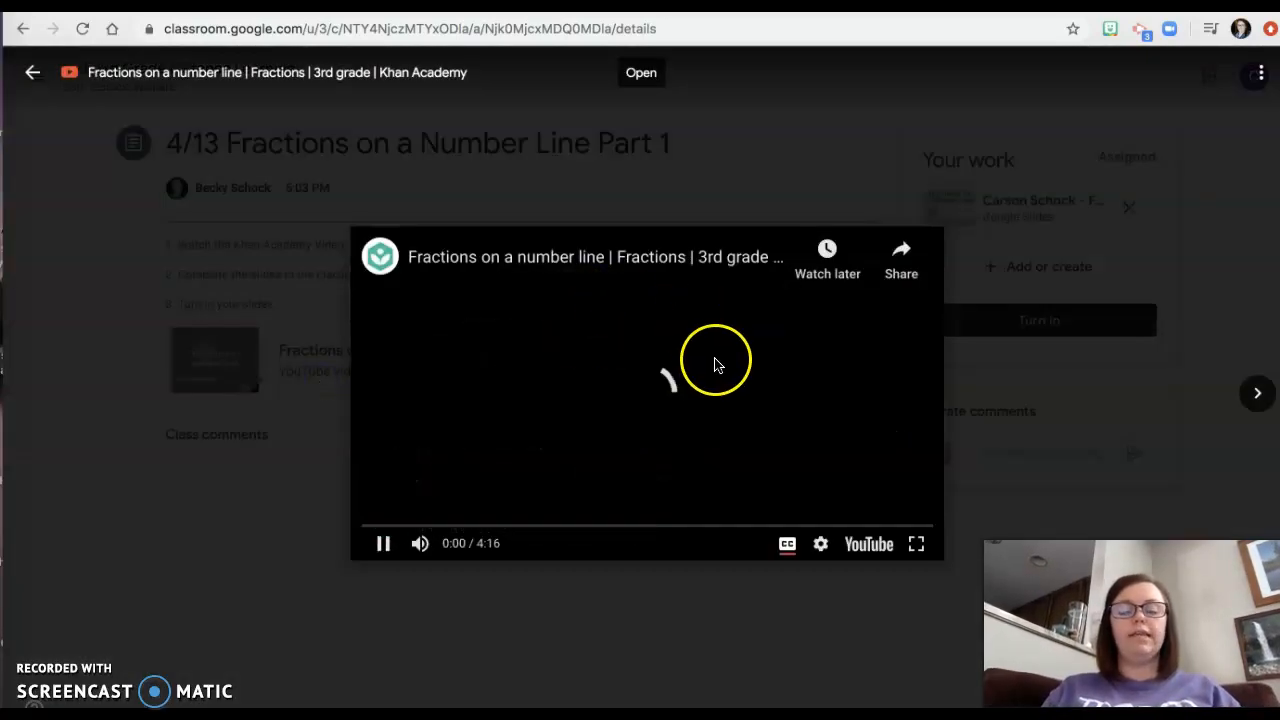
pyautogui.click(383, 545)
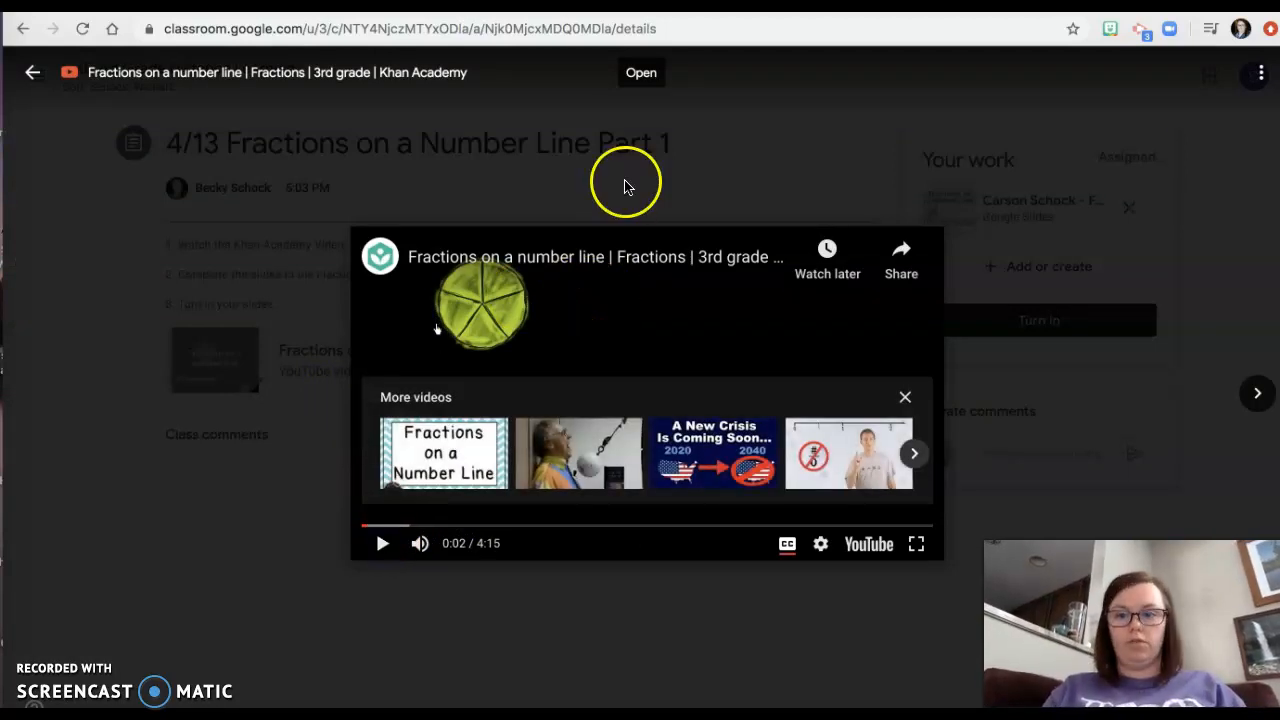
pyautogui.click(35, 85)
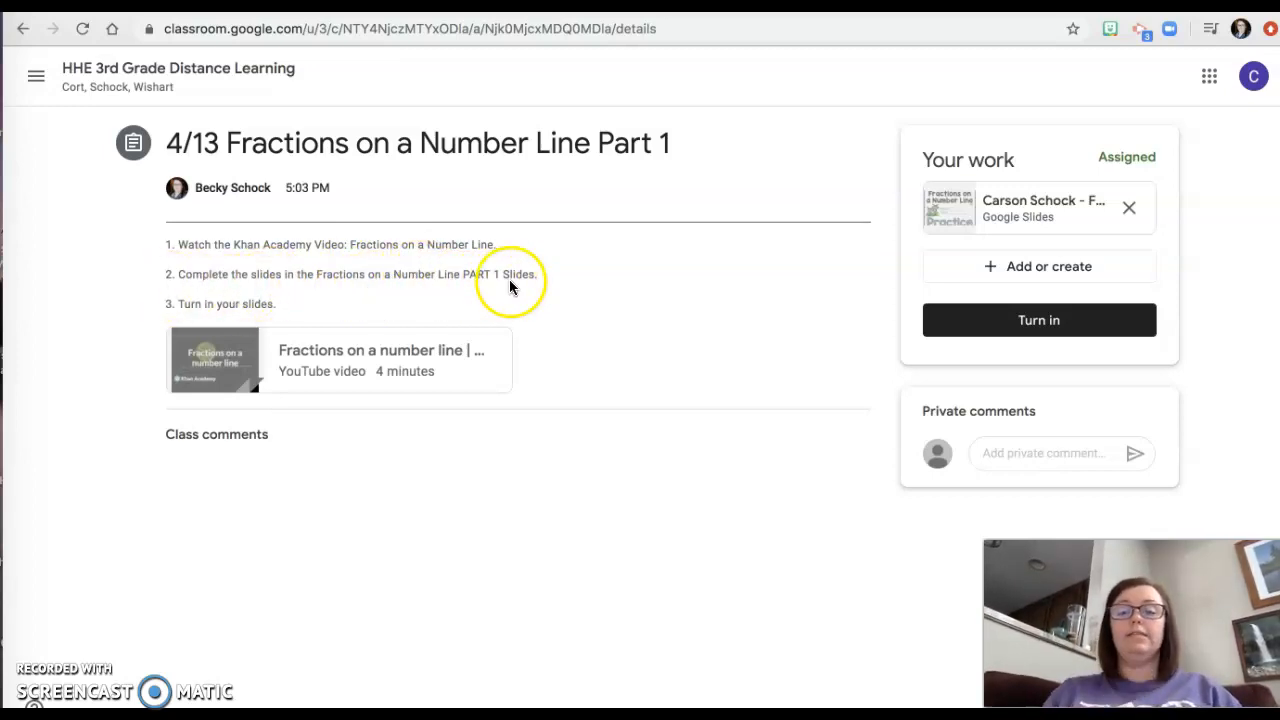
# - Replace the title slide's ? blanks with the student's name and April 13th, then show the Directions slide
pyautogui.click(1003, 212)
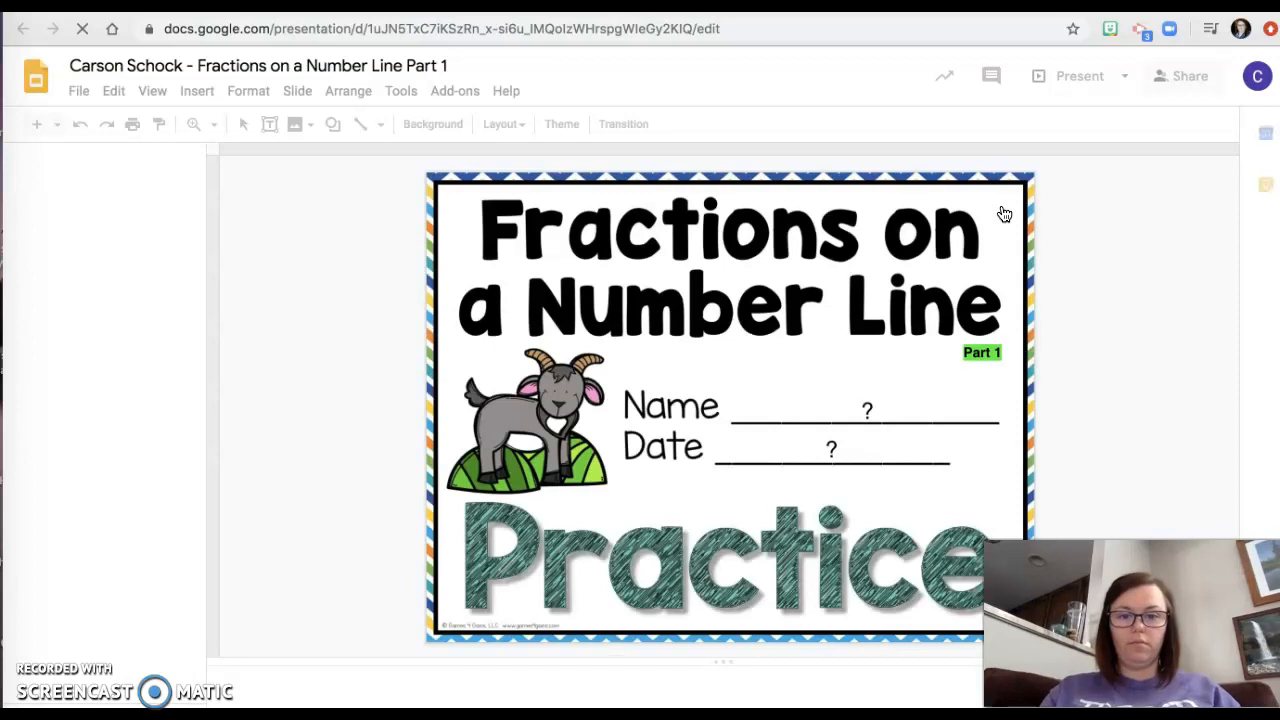
pyautogui.click(862, 404)
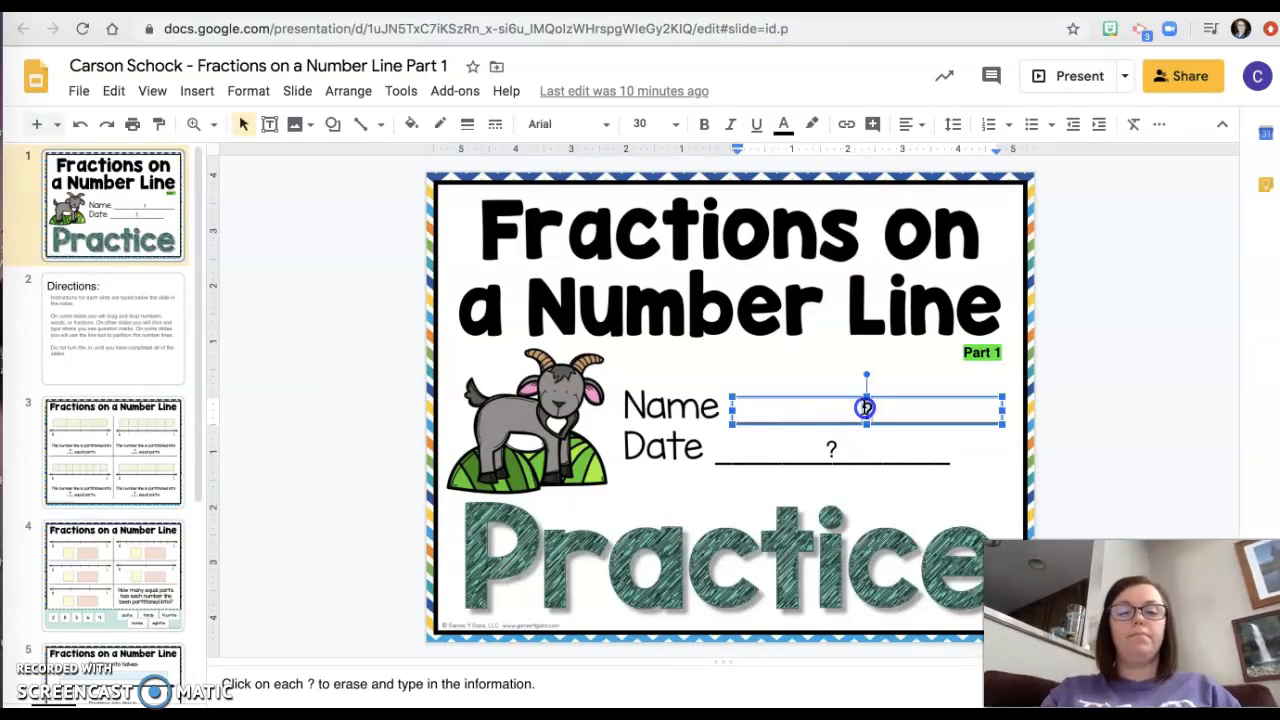
pyautogui.press('BackSpace')
pyautogui.write('Becky Sch')
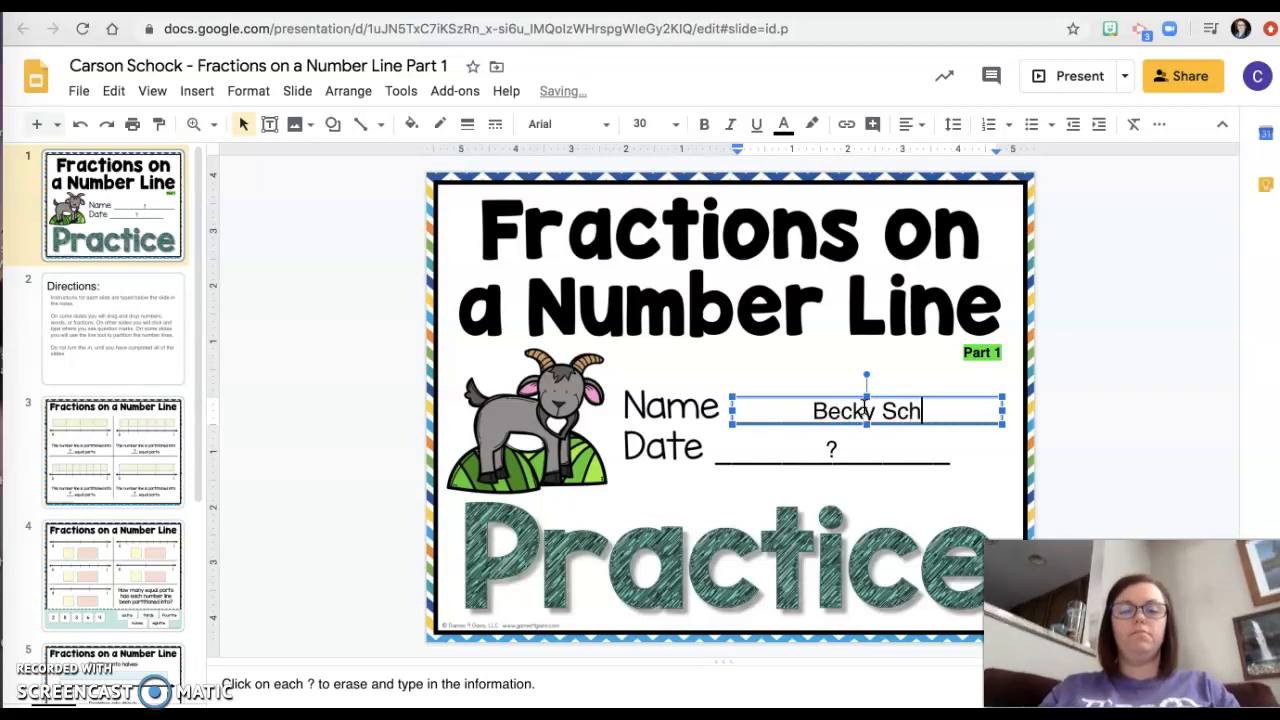
pyautogui.write('ock')
pyautogui.click(834, 451)
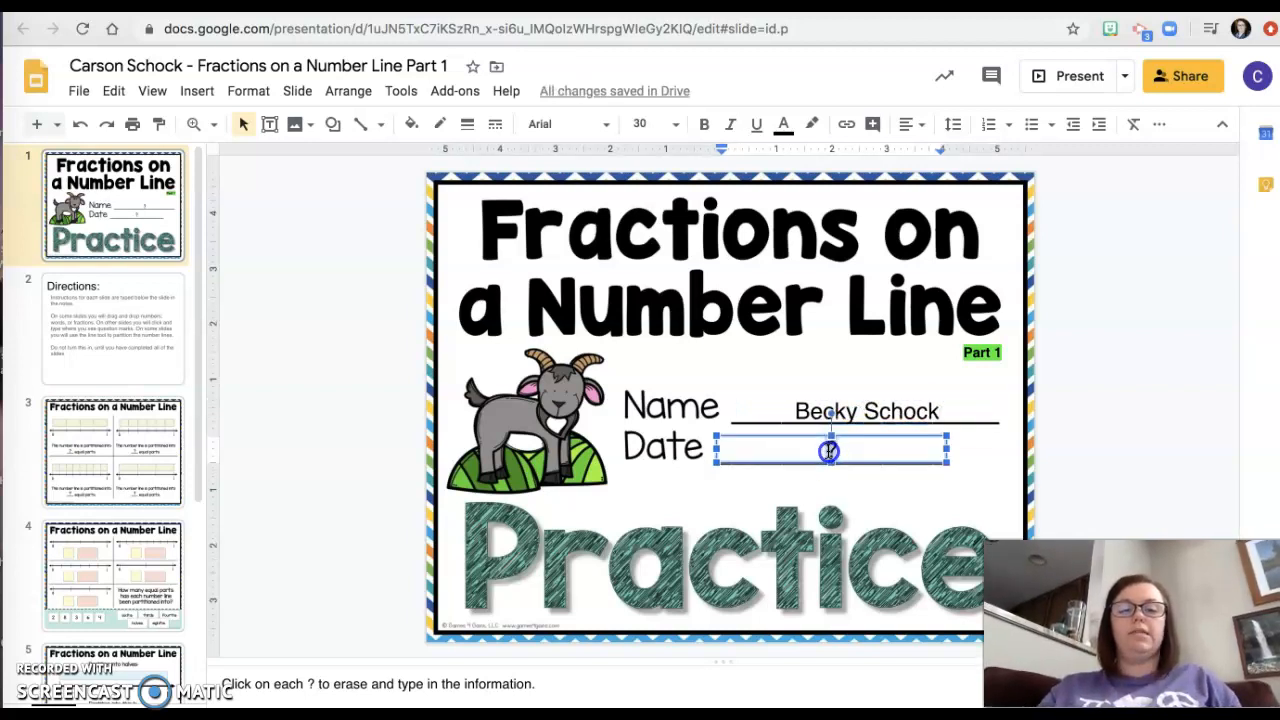
pyautogui.press('BackSpace')
pyautogui.write('April 13th')
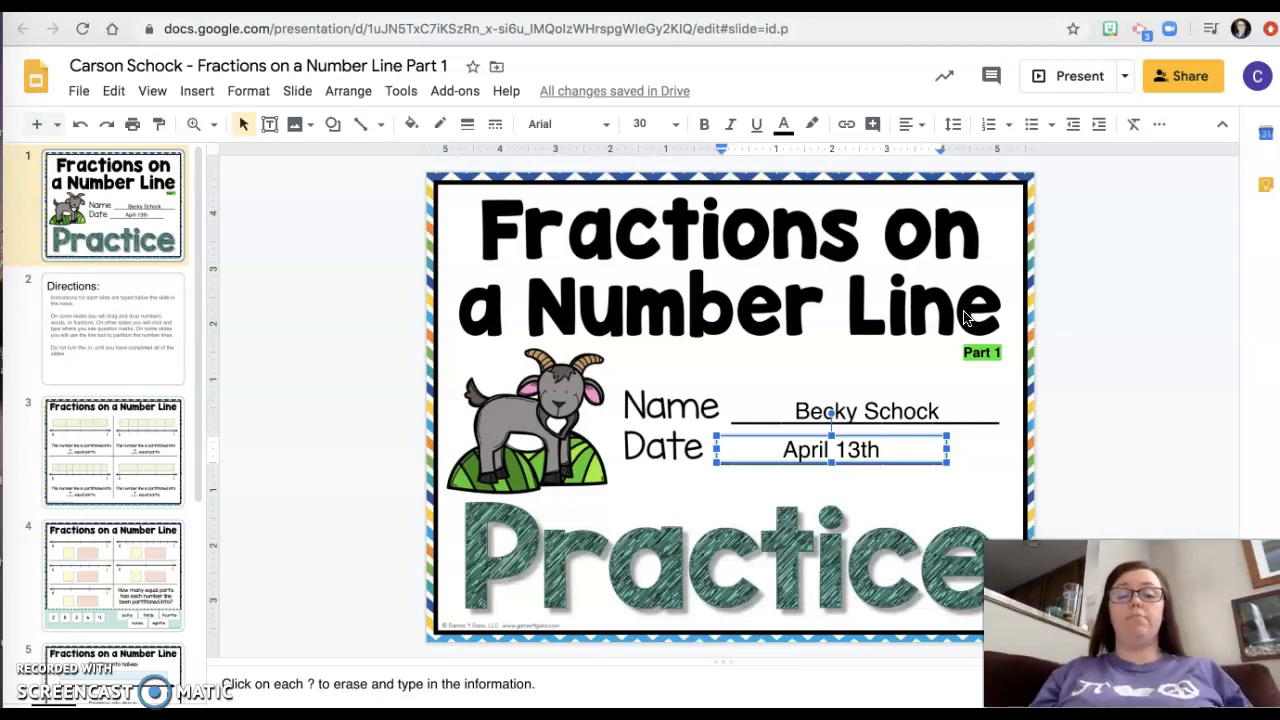
pyautogui.click(966, 336)
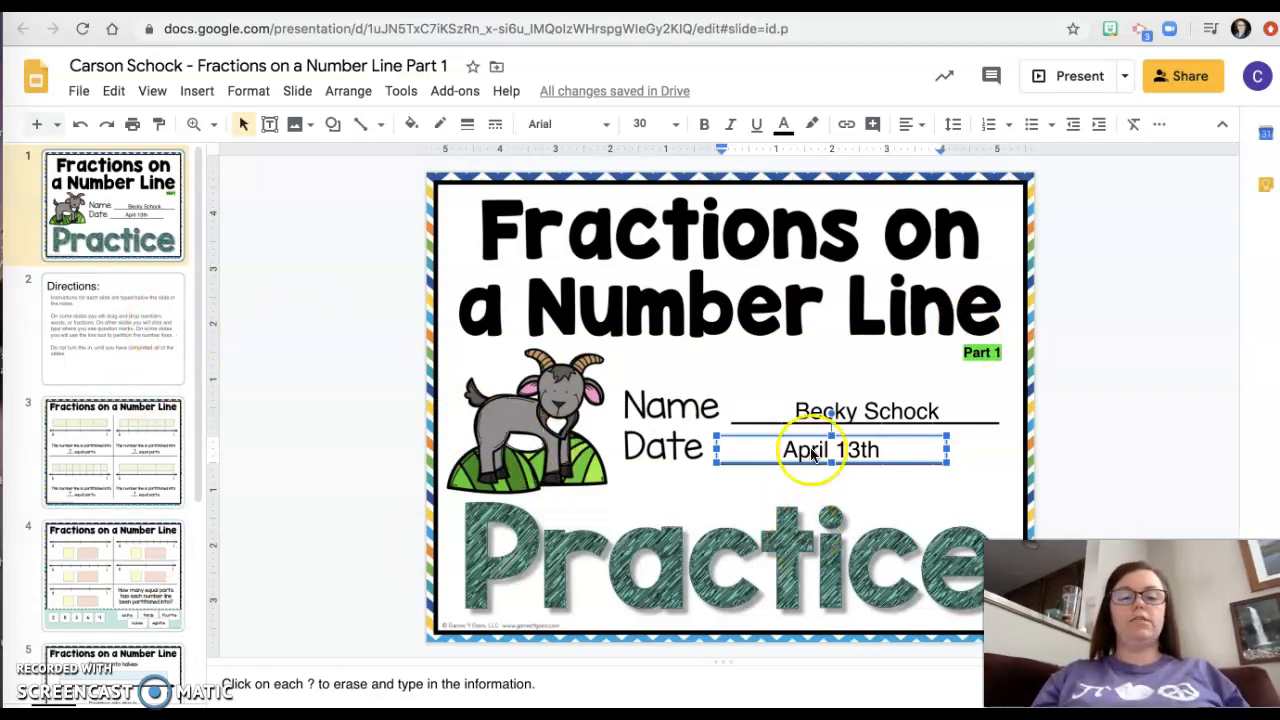
pyautogui.click(157, 361)
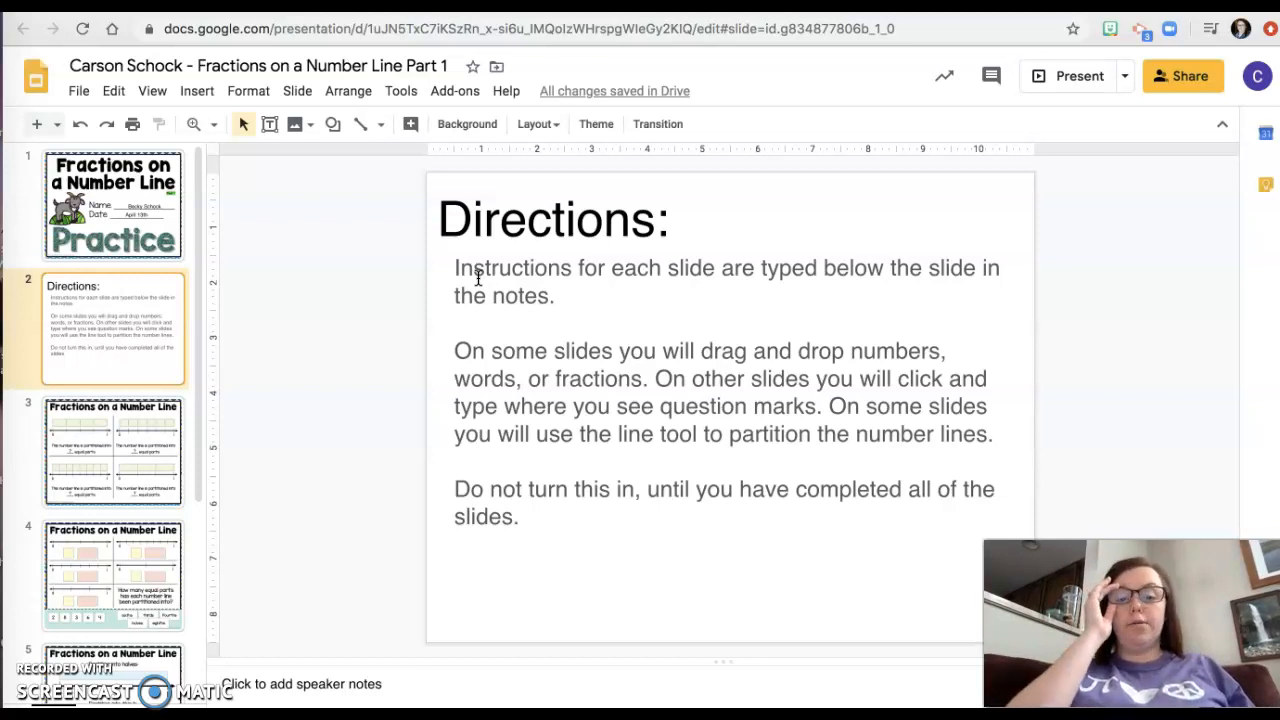
# - Move to slide 3, the first number-line practice asking how many equal parts each line has
pyautogui.click(480, 284)
pyautogui.click(272, 670)
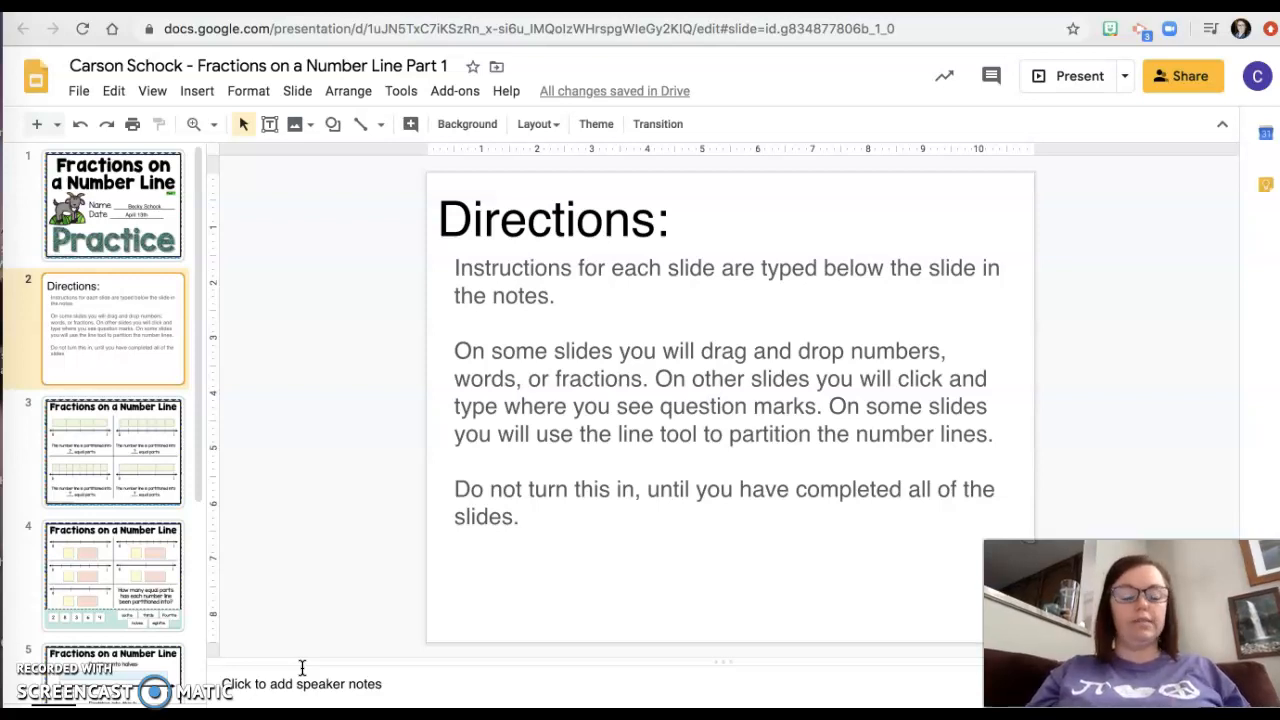
pyautogui.click(95, 467)
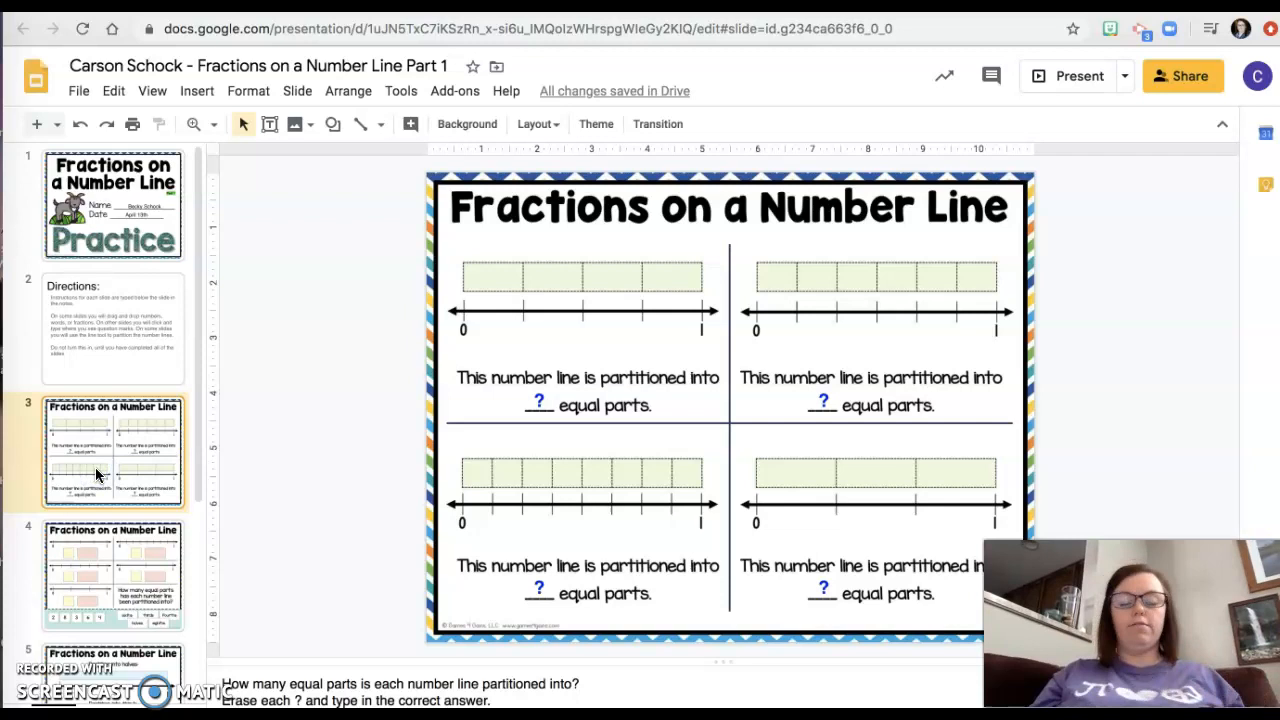
pyautogui.scroll(-3, 95, 467)
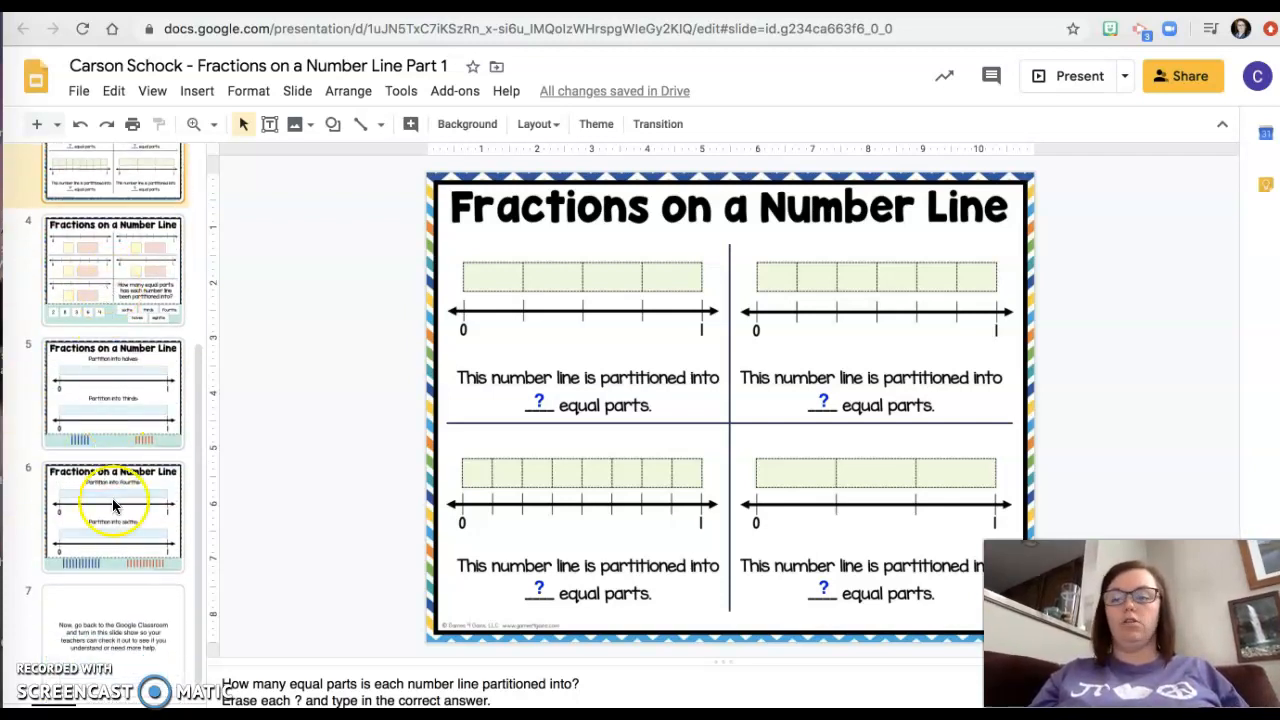
pyautogui.scroll(2, 113, 507)
pyautogui.scroll(1, 113, 507)
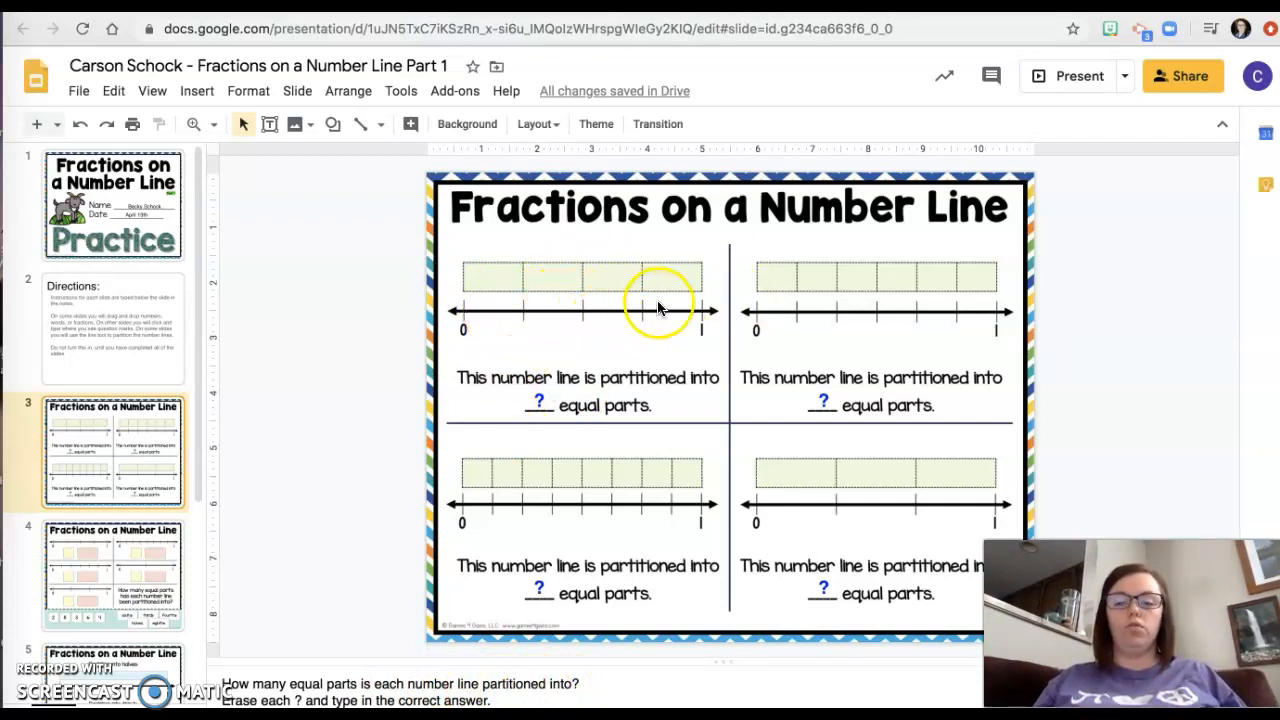
# - Answer the first number line on slide 3 as 4 equal parts
pyautogui.click(539, 400)
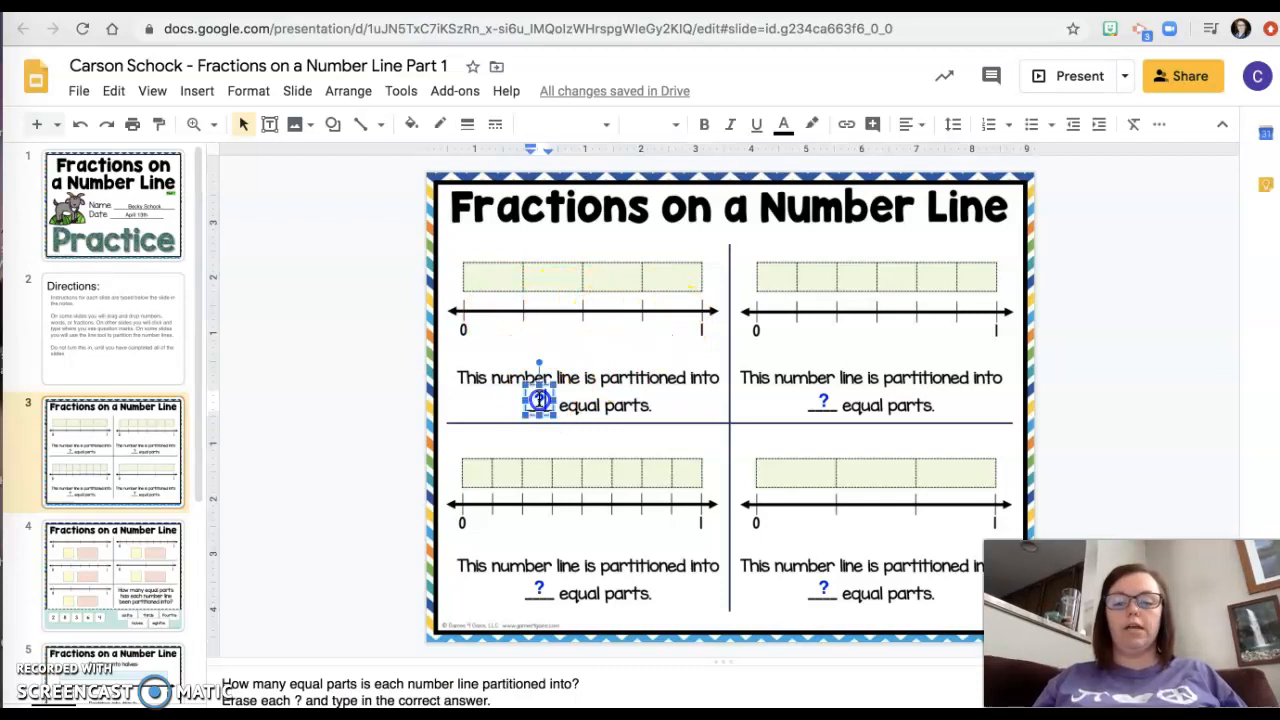
pyautogui.click(539, 400)
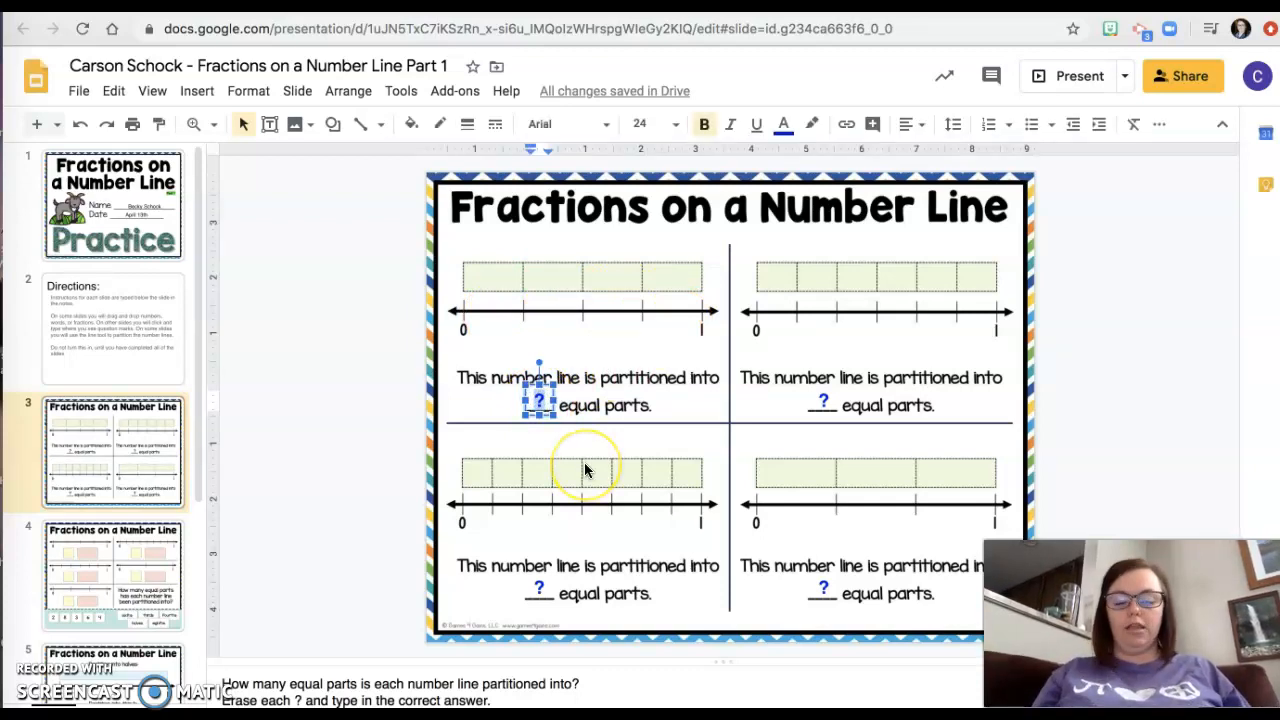
pyautogui.write('4')
pyautogui.click(325, 487)
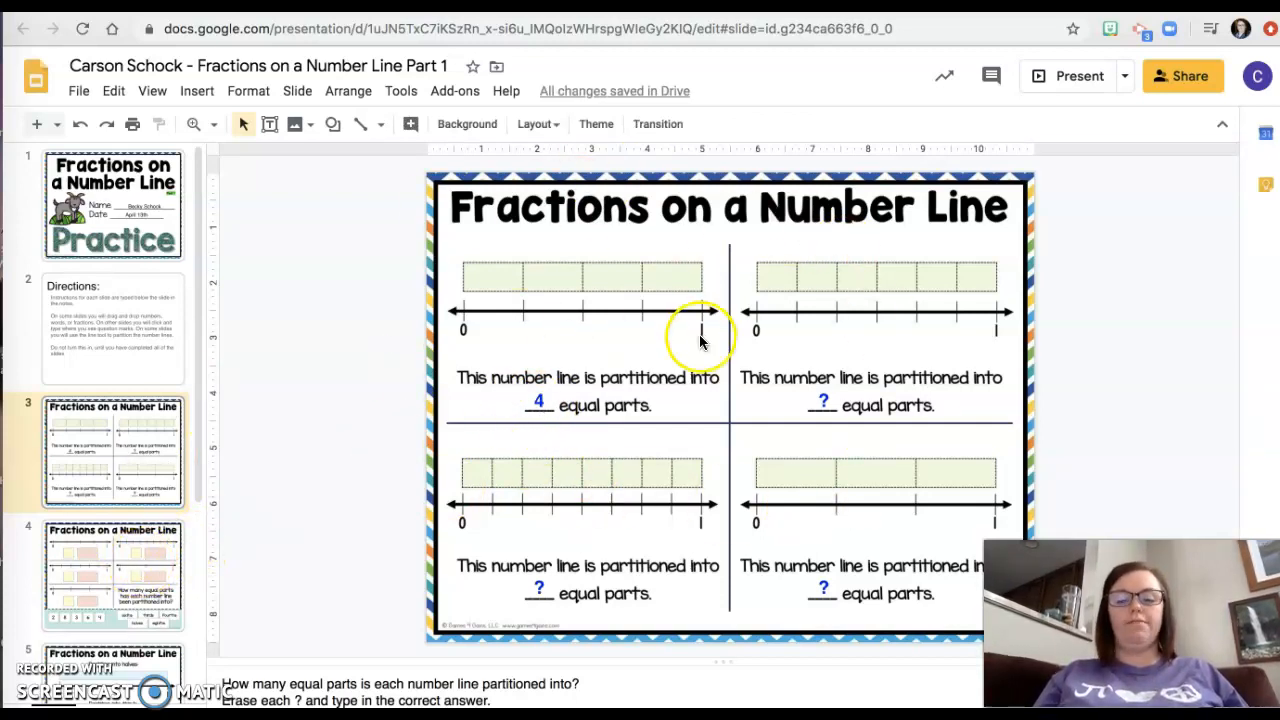
# - Label slide 4's first number line with the 4 and fourths pieces, then move to slide 5
pyautogui.click(104, 547)
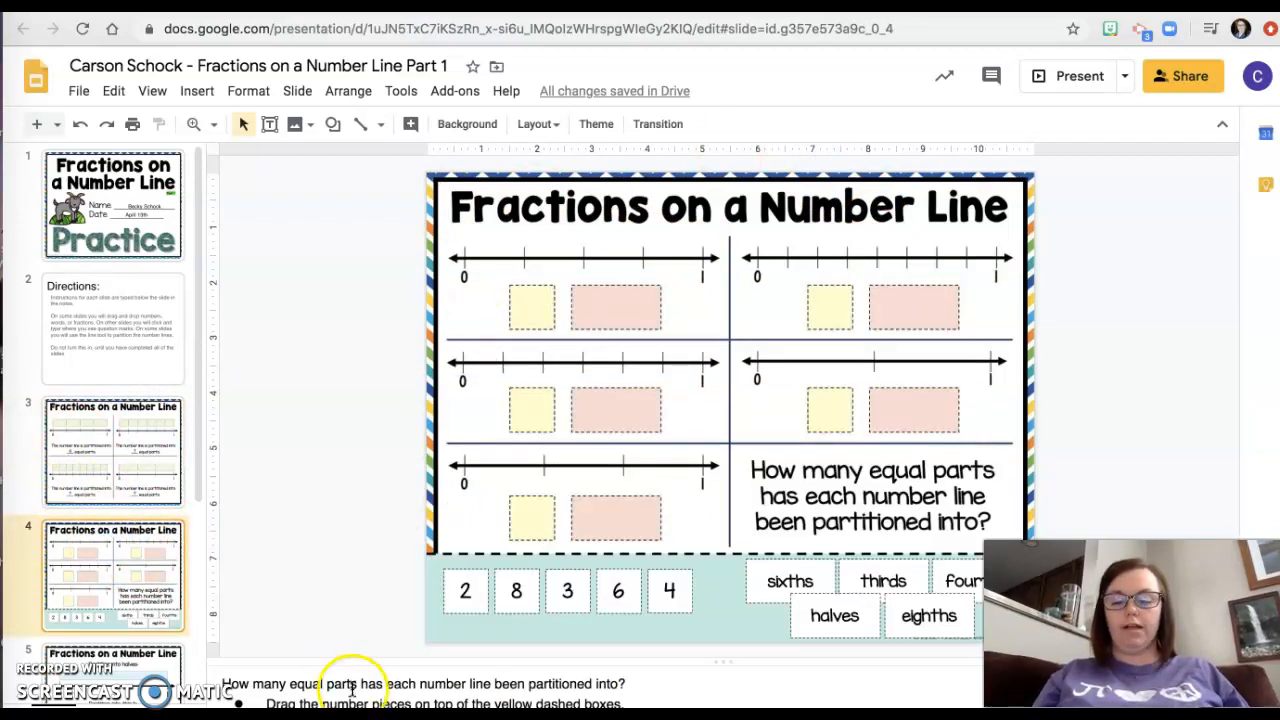
pyautogui.scroll(-1, 455, 681)
pyautogui.scroll(1, 457, 681)
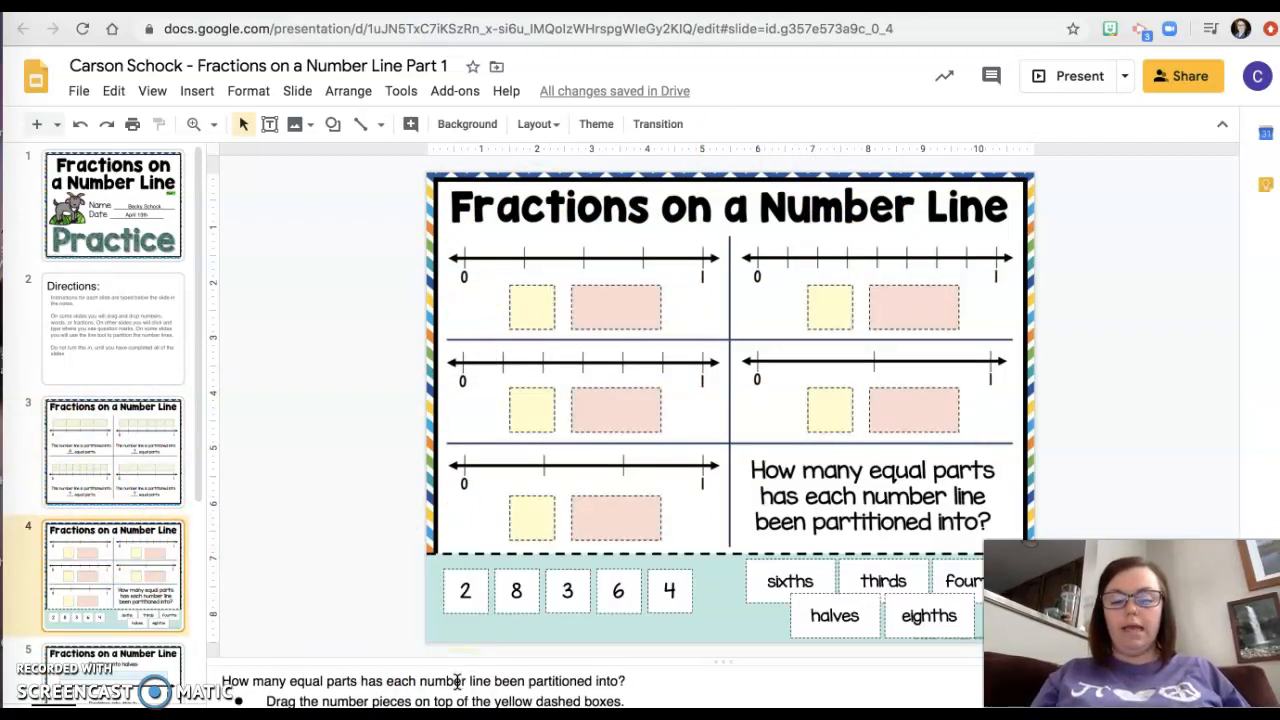
pyautogui.scroll(-1, 457, 681)
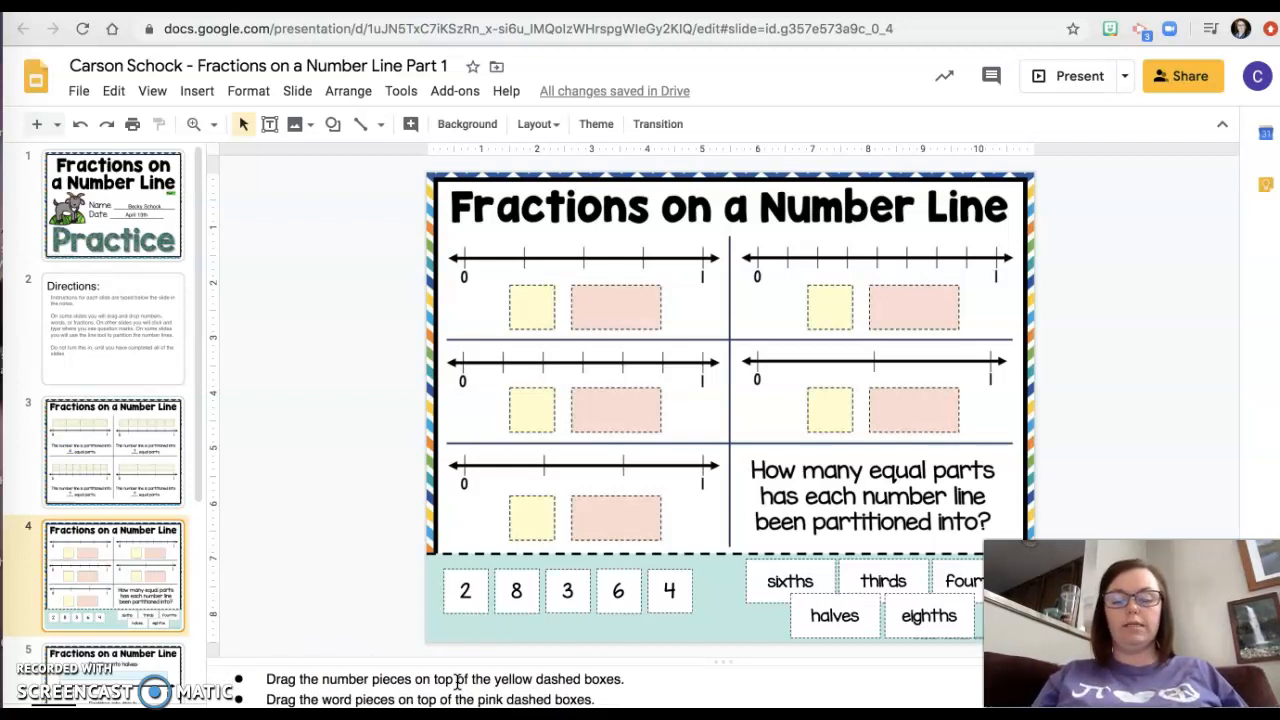
pyautogui.scroll(-1, 457, 681)
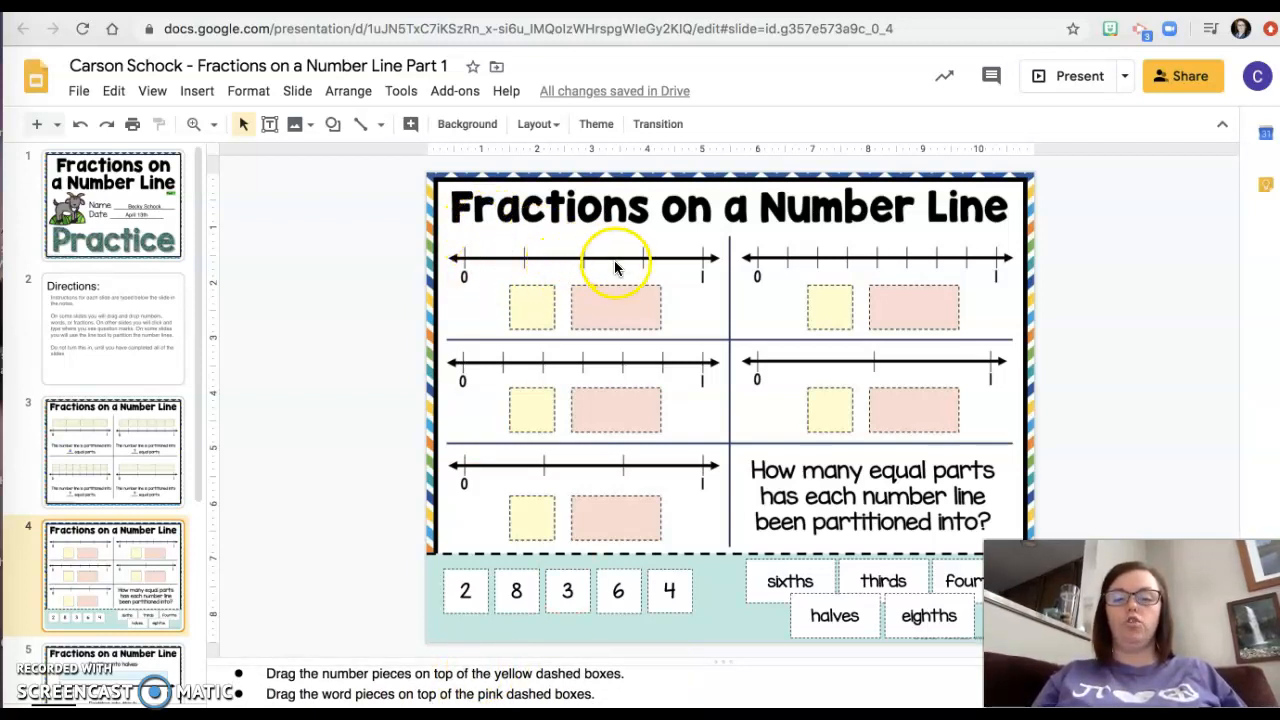
pyautogui.click(667, 591)
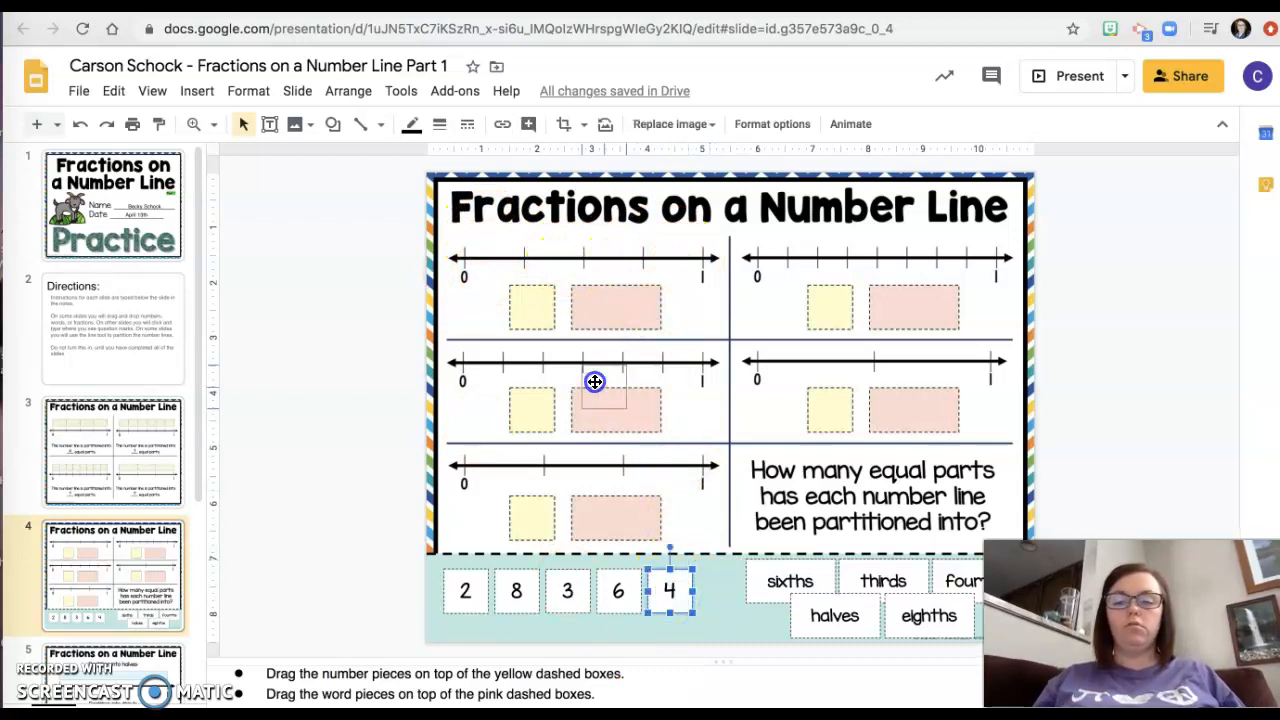
pyautogui.moveTo(528, 307); pyautogui.dragTo(531, 307)
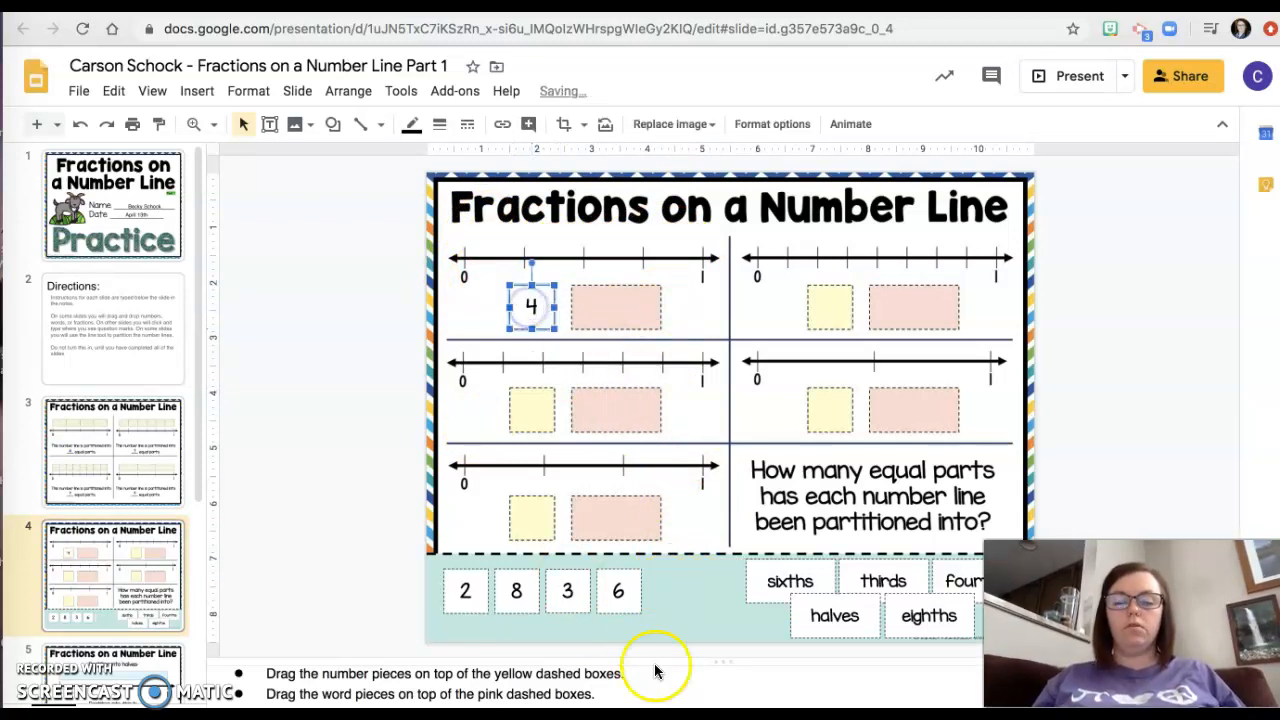
pyautogui.moveTo(948, 582); pyautogui.dragTo(588, 308)
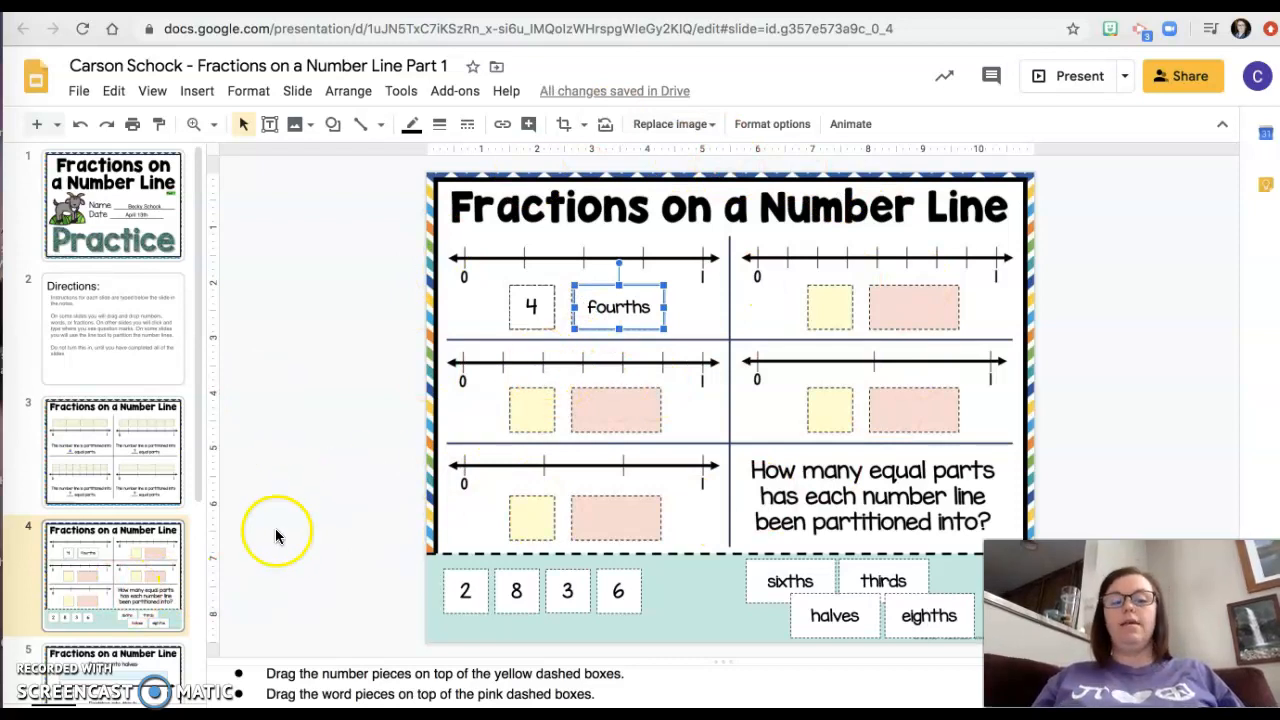
pyautogui.click(128, 690)
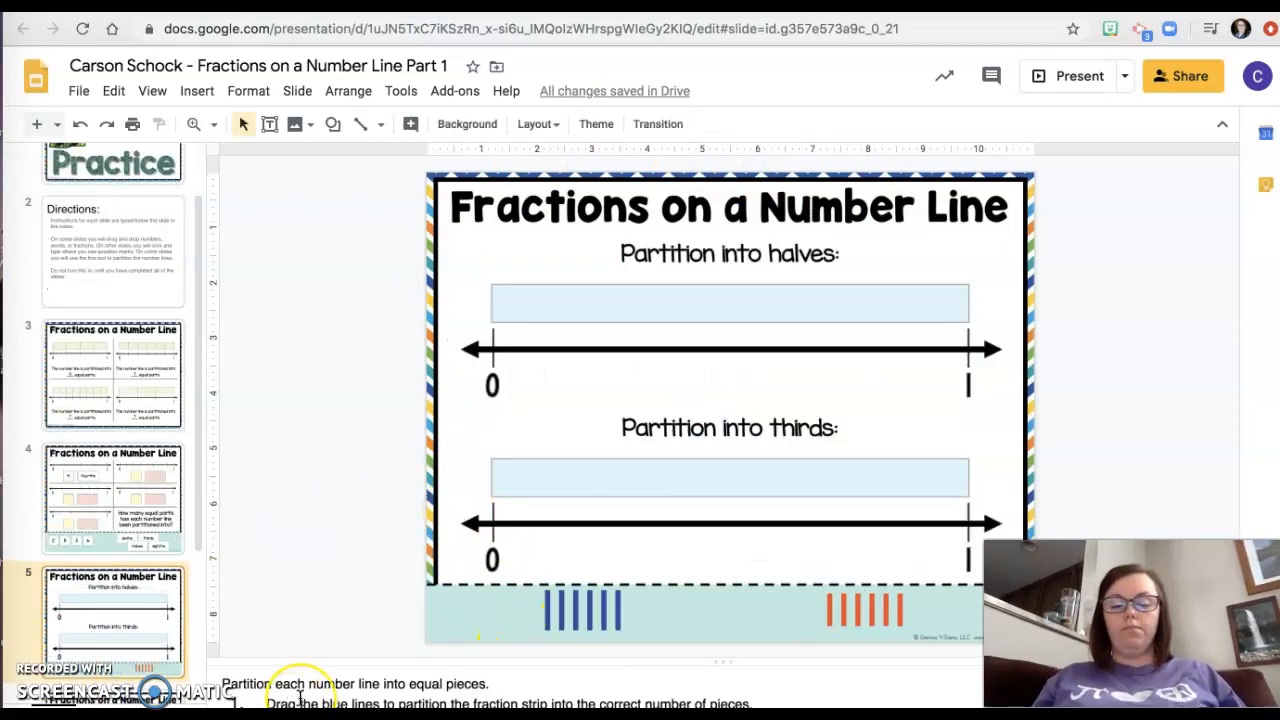
pyautogui.scroll(-2, 300, 697)
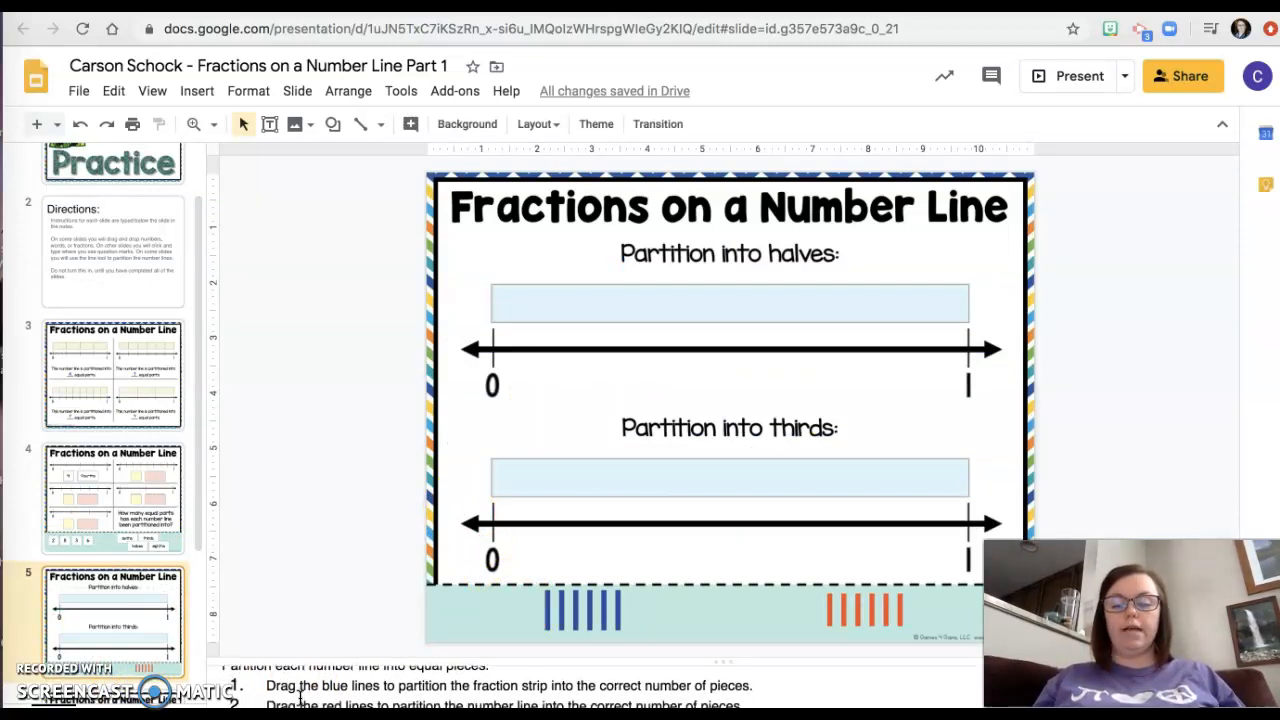
pyautogui.scroll(-1, 300, 697)
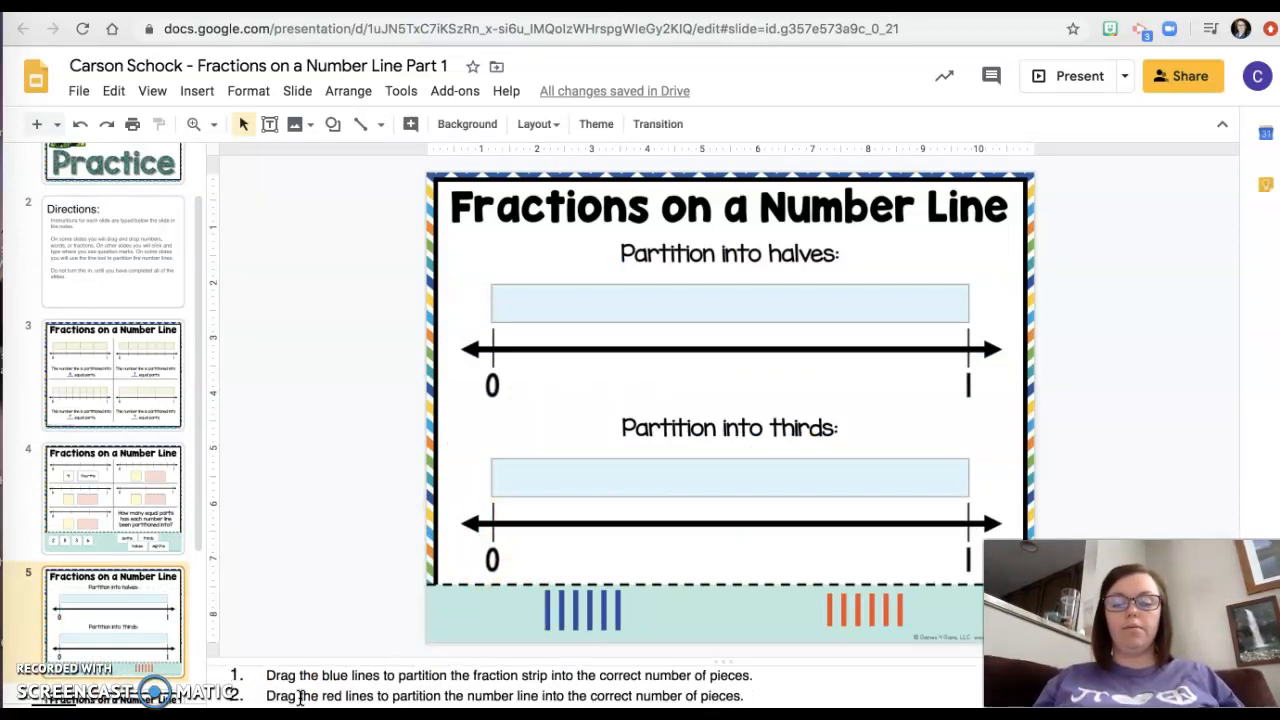
pyautogui.scroll(-1, 300, 697)
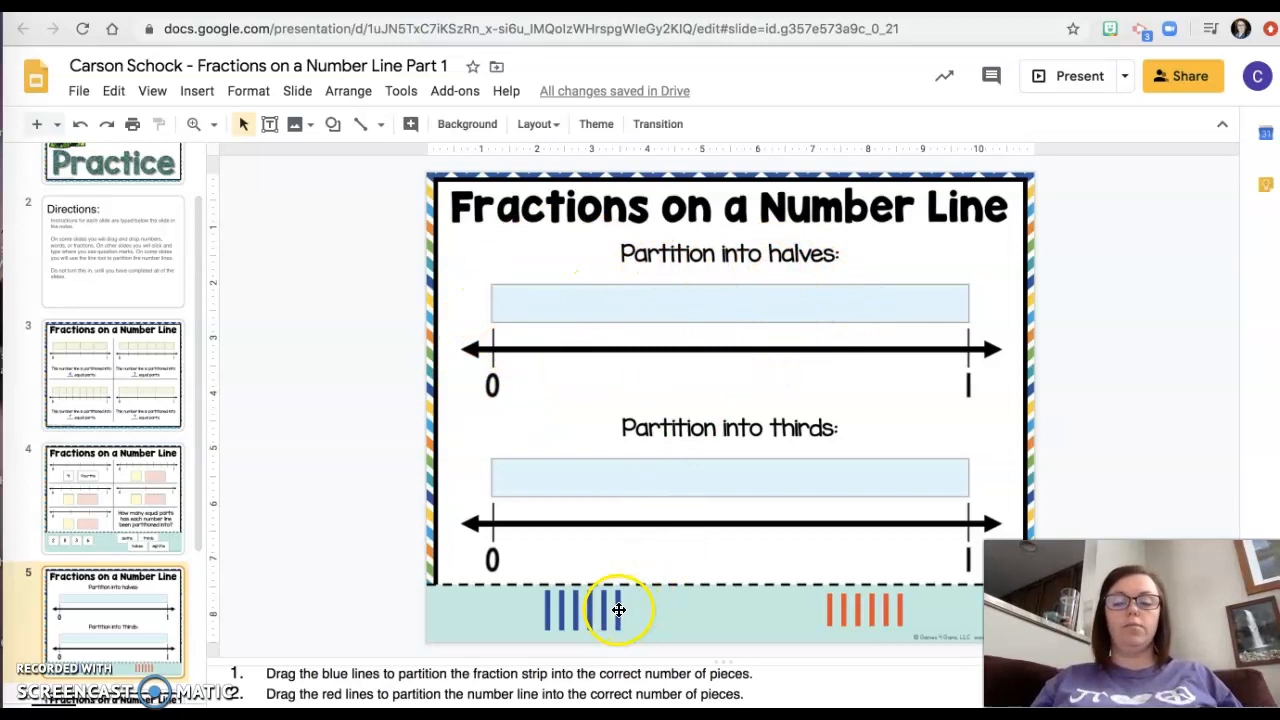
# - Place a blue line at the middle of slide 5's halves strip and a red line at the number line's midpoint, then go to slide 6
pyautogui.moveTo(619, 609); pyautogui.dragTo(723, 302)
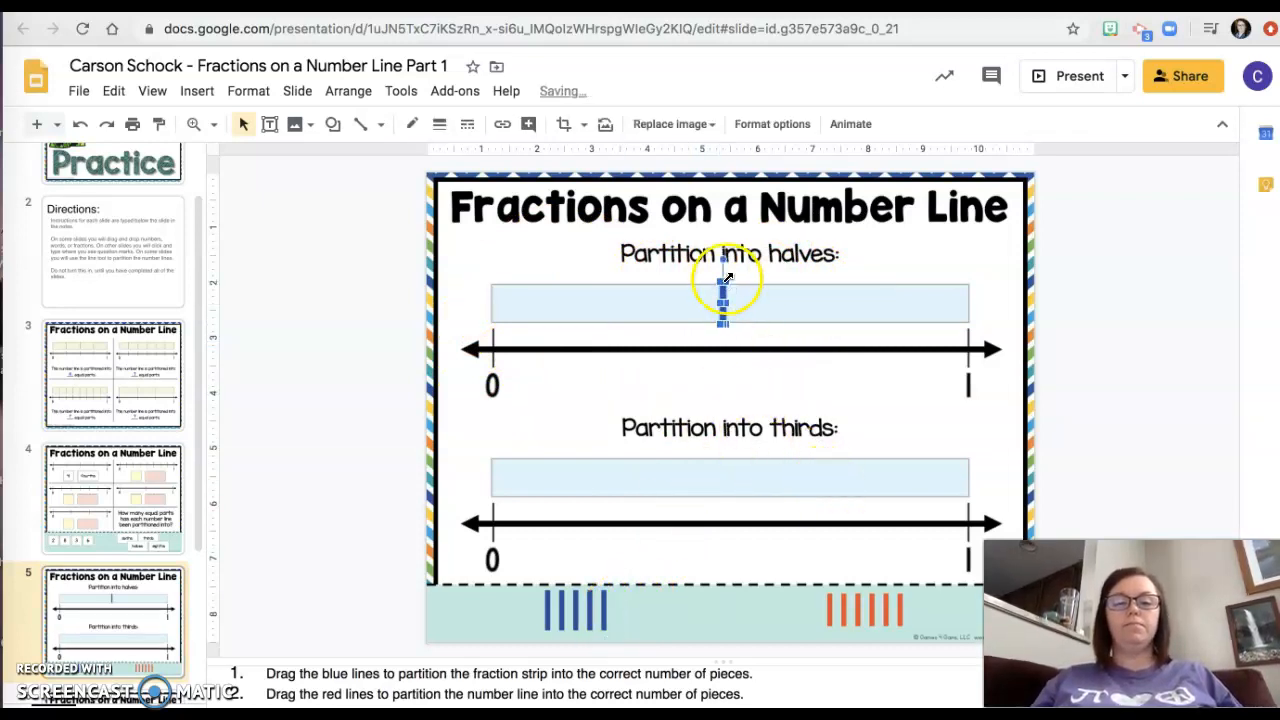
pyautogui.moveTo(724, 296); pyautogui.dragTo(726, 298)
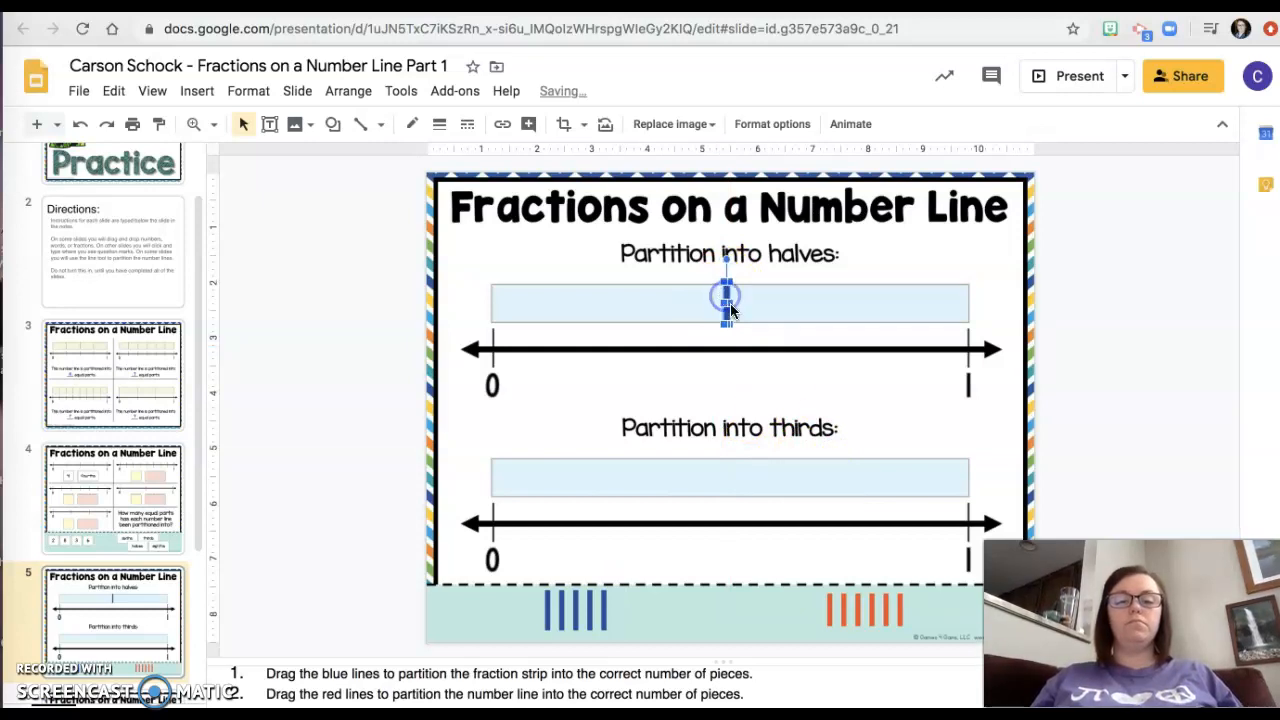
pyautogui.click(836, 376)
pyautogui.click(844, 416)
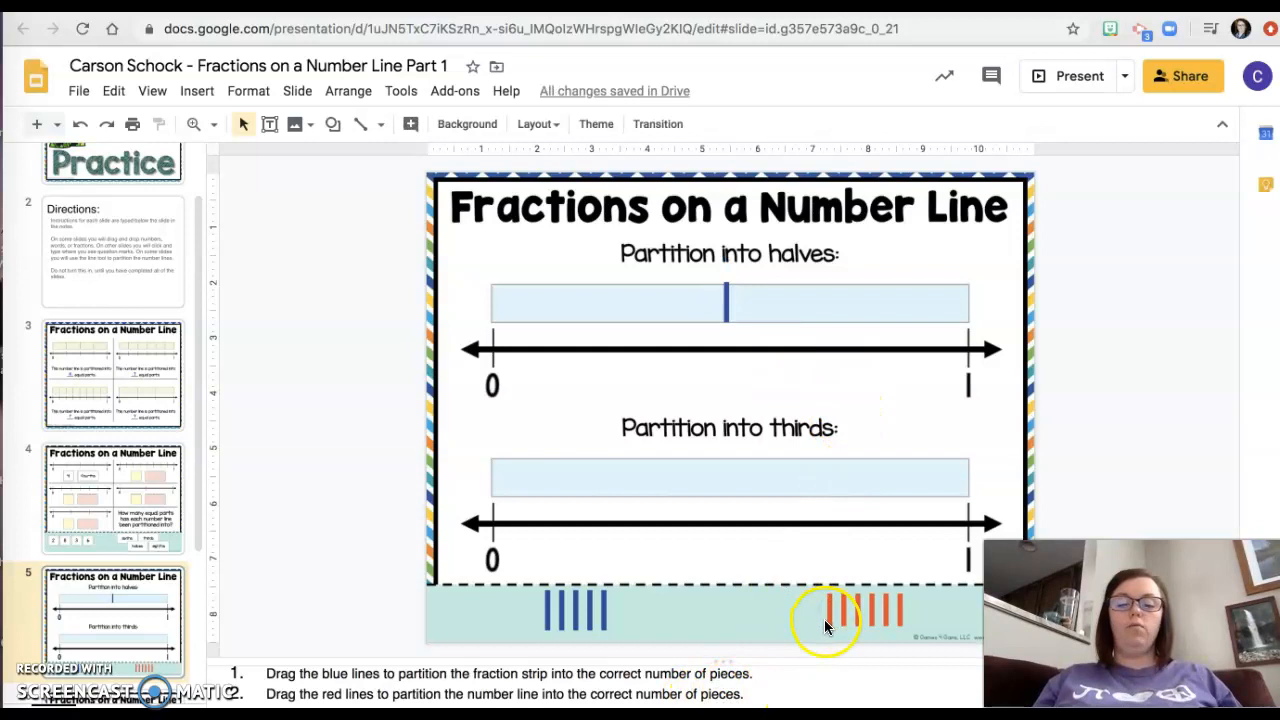
pyautogui.moveTo(831, 612); pyautogui.dragTo(726, 352)
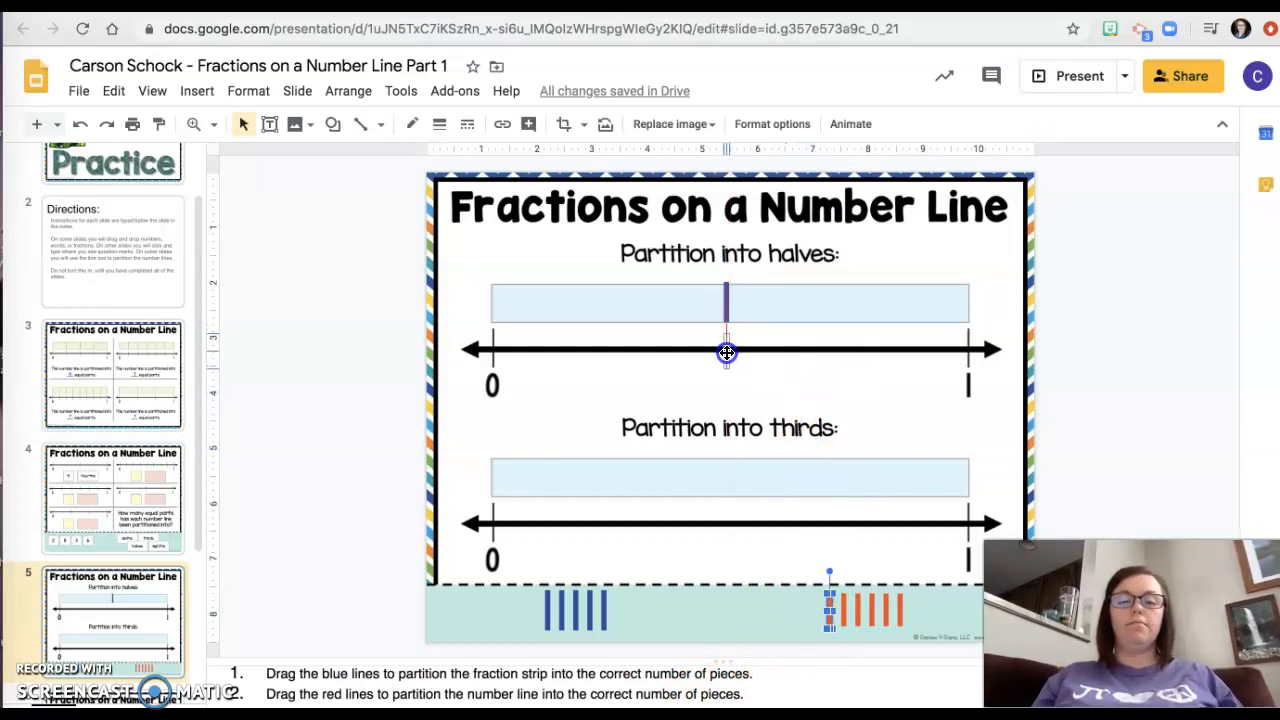
pyautogui.click(810, 372)
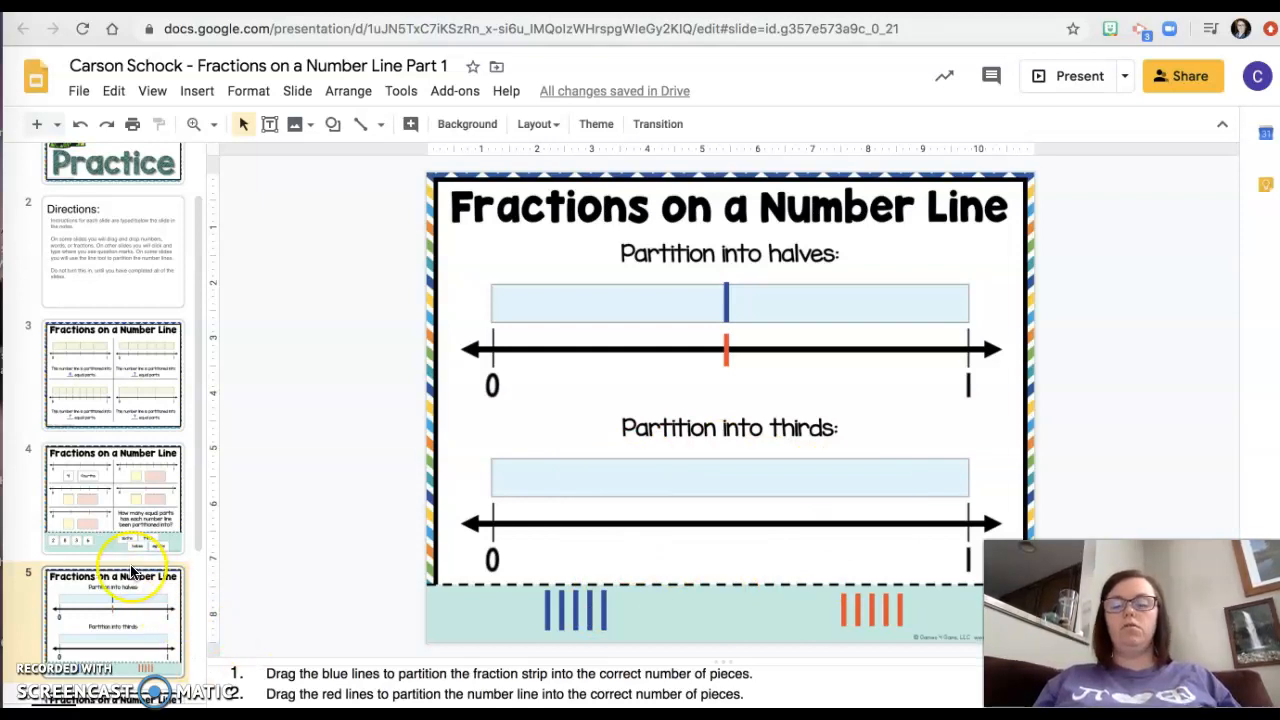
pyautogui.scroll(-1, 130, 570)
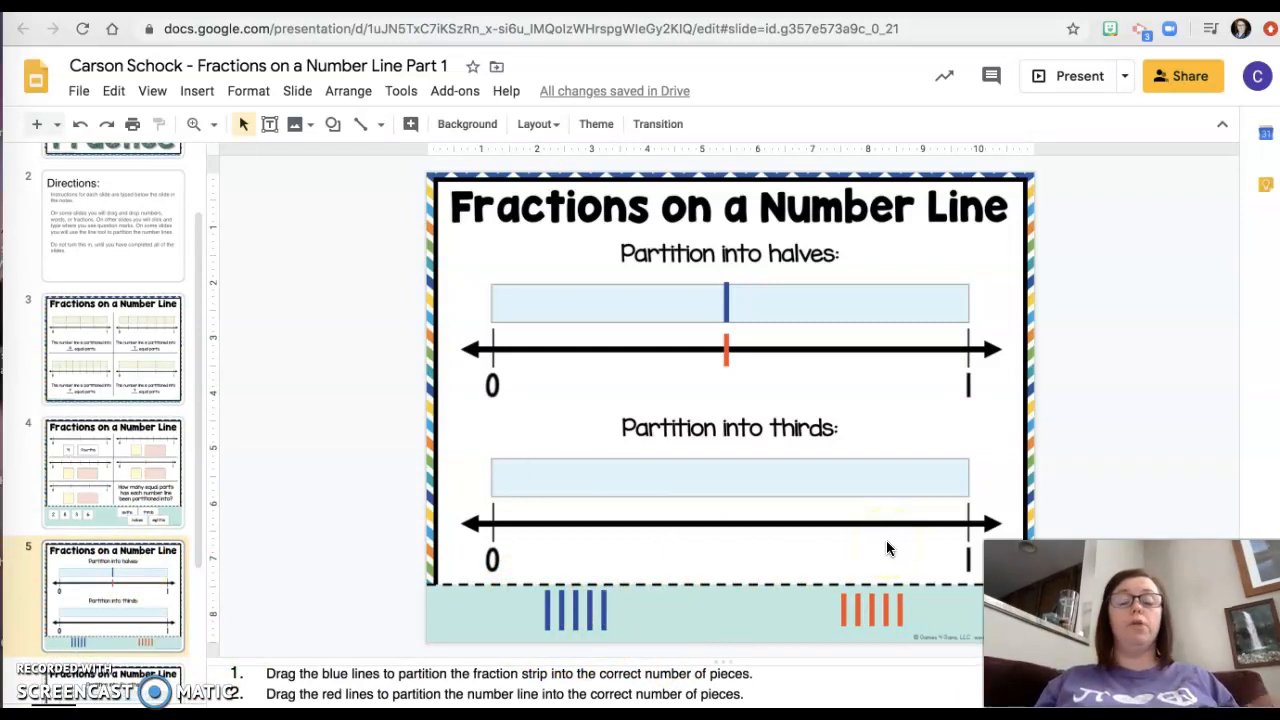
pyautogui.scroll(-1, 110, 470)
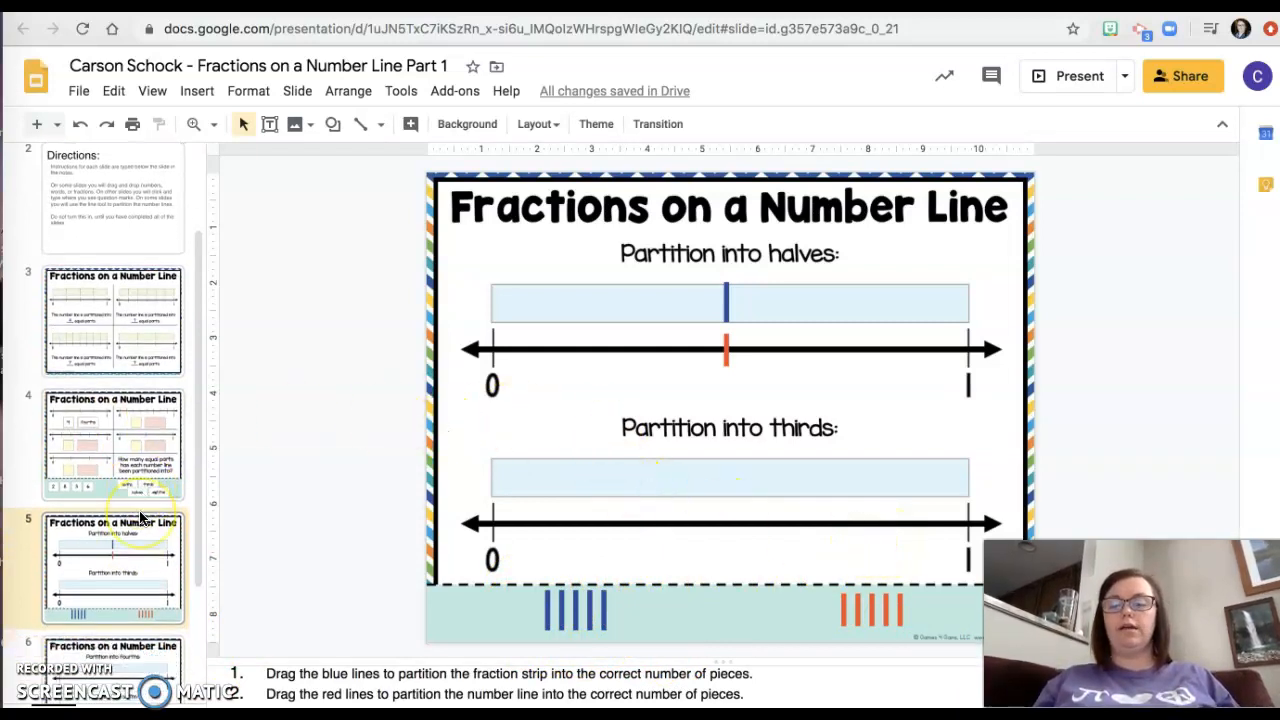
pyautogui.scroll(-3, 125, 495)
pyautogui.scroll(-1, 140, 517)
pyautogui.click(140, 517)
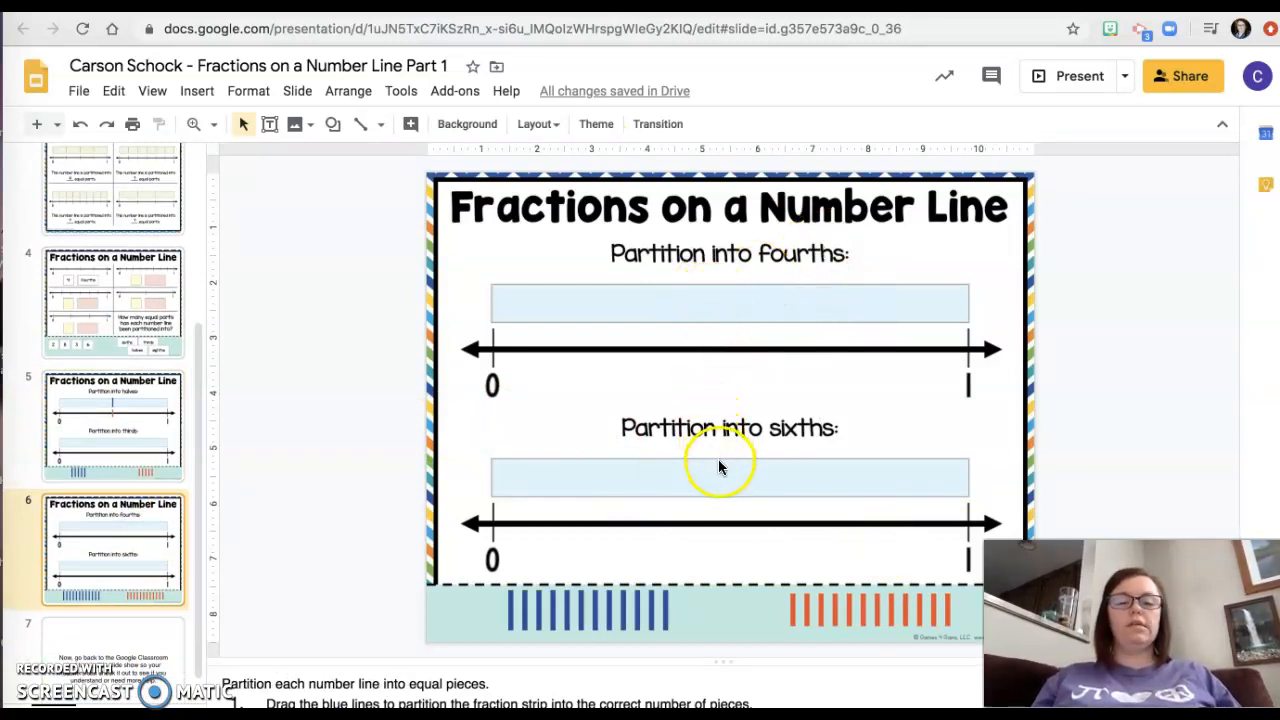
# - Show the final slide telling students to turn in the slide show on Google Classroom
pyautogui.click(135, 625)
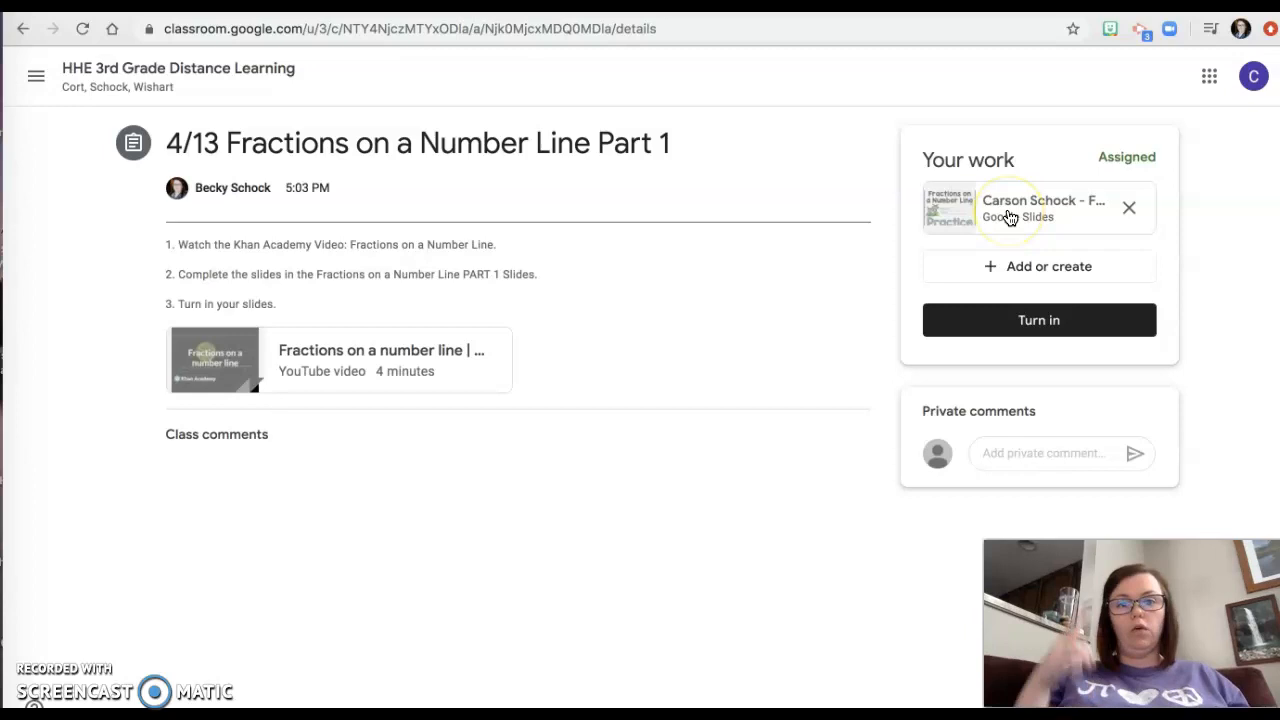
# - Turn in the completed Fractions Part 1 slides and confirm the submission
pyautogui.click(1030, 322)
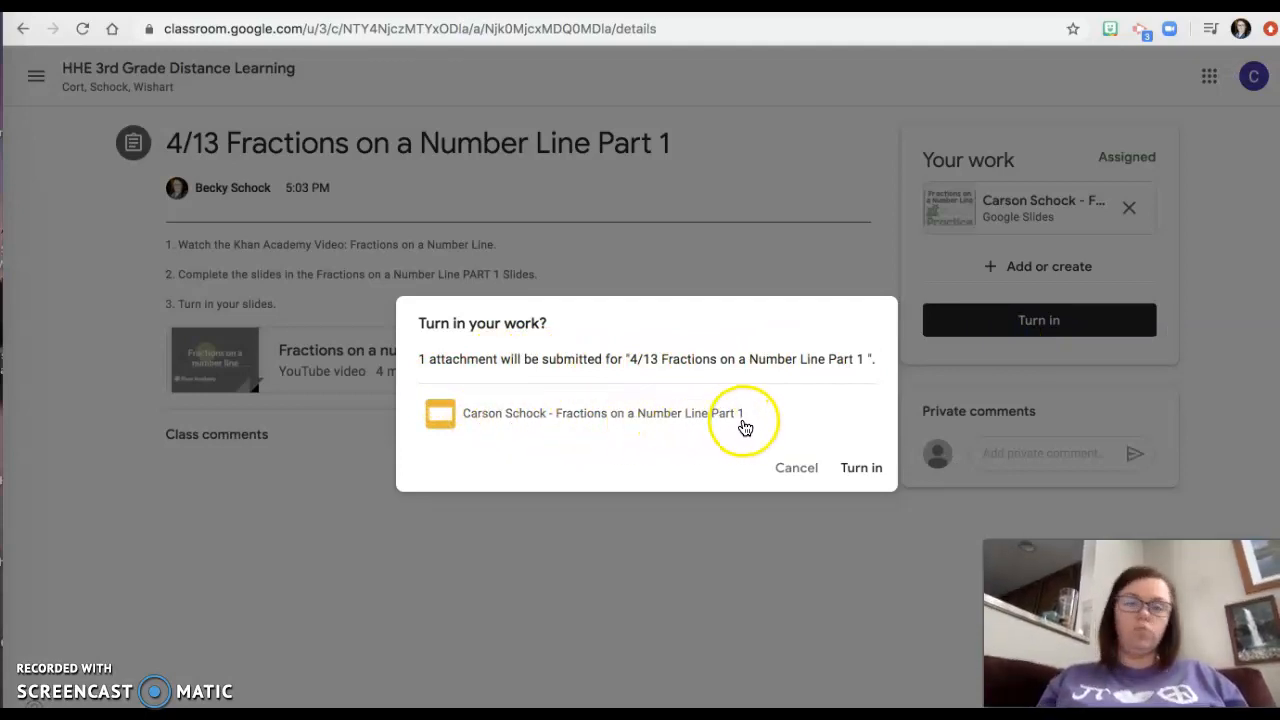
pyautogui.click(870, 474)
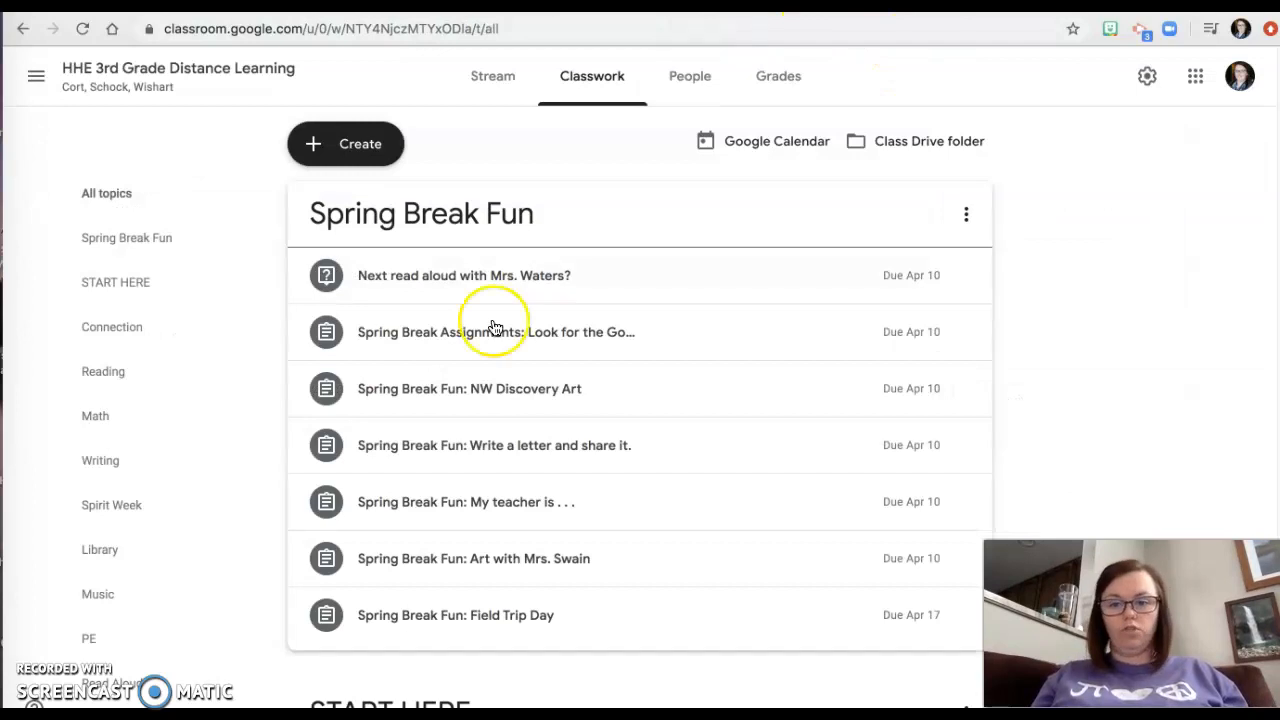
pyautogui.scroll(-4, 491, 323)
pyautogui.scroll(-3, 495, 328)
pyautogui.scroll(-2, 495, 328)
pyautogui.scroll(-2, 495, 328)
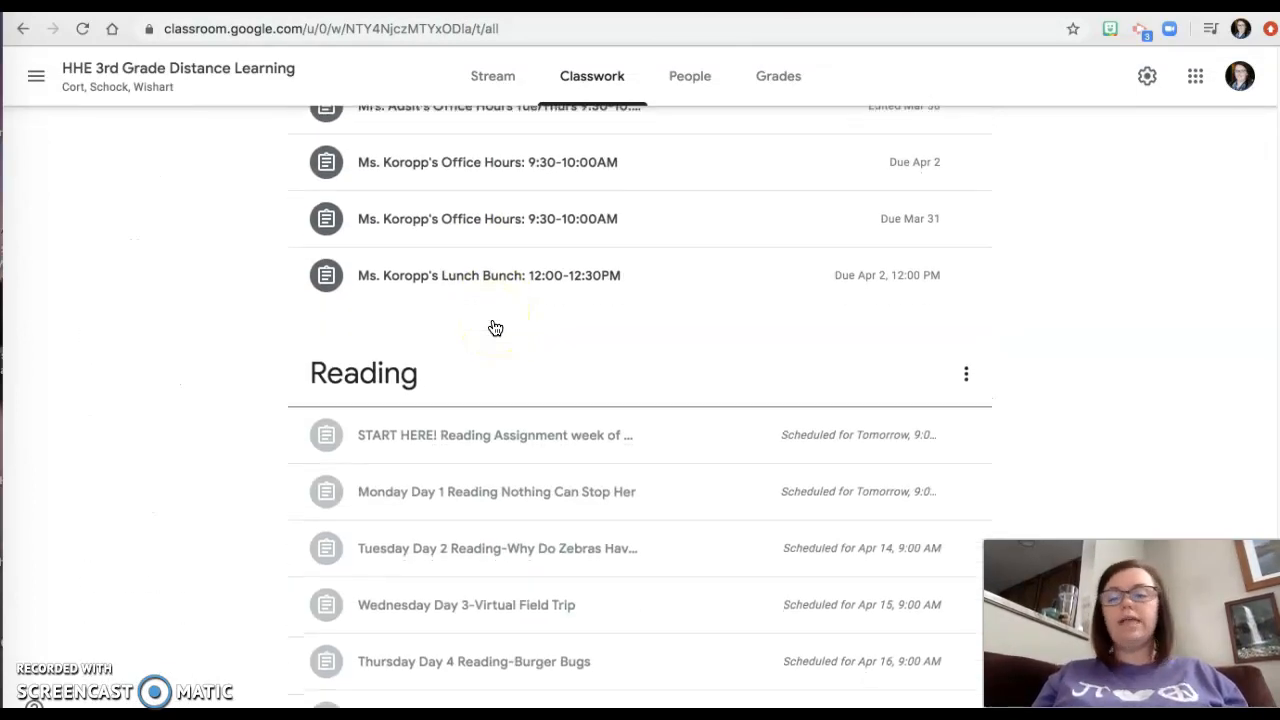
pyautogui.scroll(-2, 495, 328)
pyautogui.scroll(-3, 495, 328)
pyautogui.scroll(-4, 495, 328)
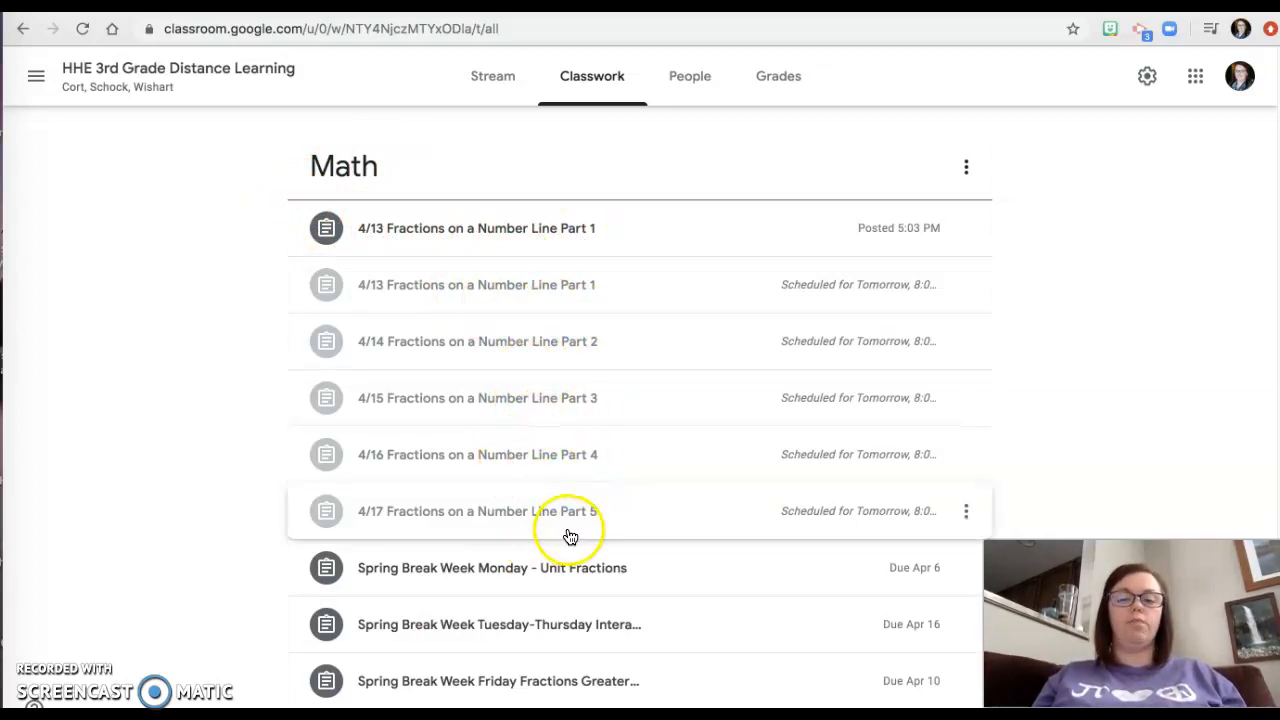
pyautogui.moveTo(540, 285)
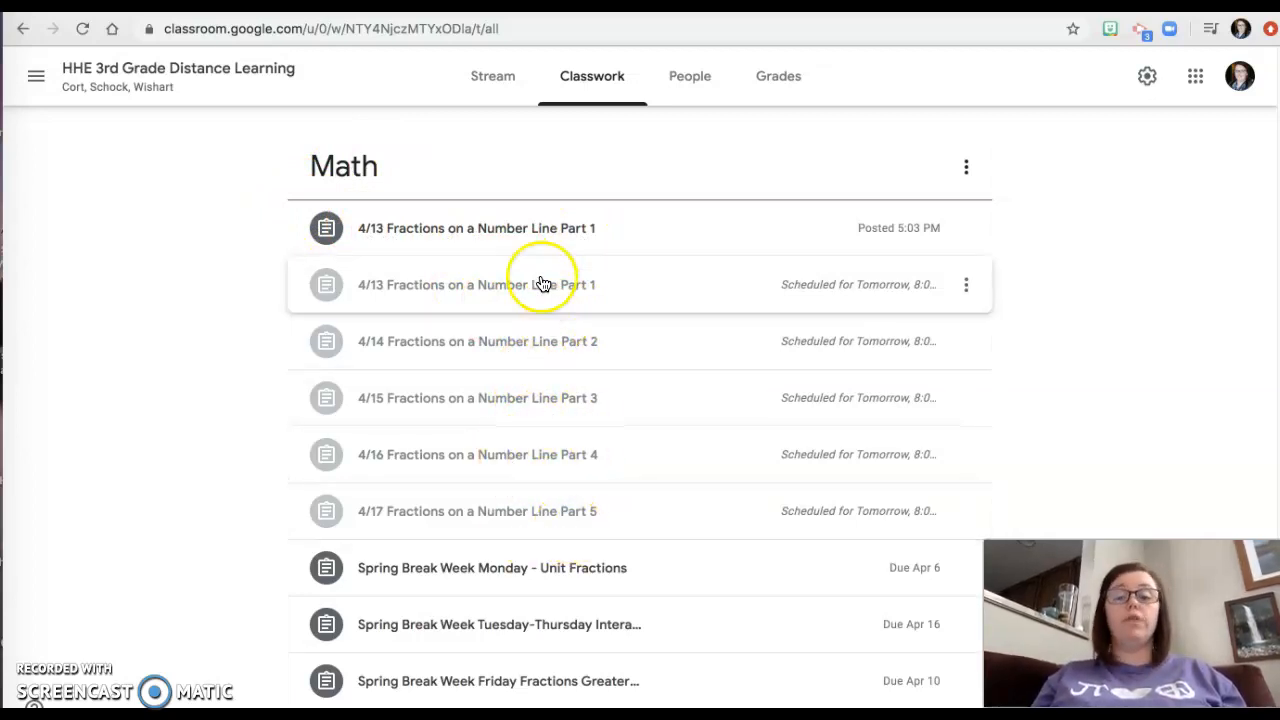
# - Peek at scheduled Part 1, then view 4/14 Part 2's instructions, videos and slides in its editor
pyautogui.click(527, 288)
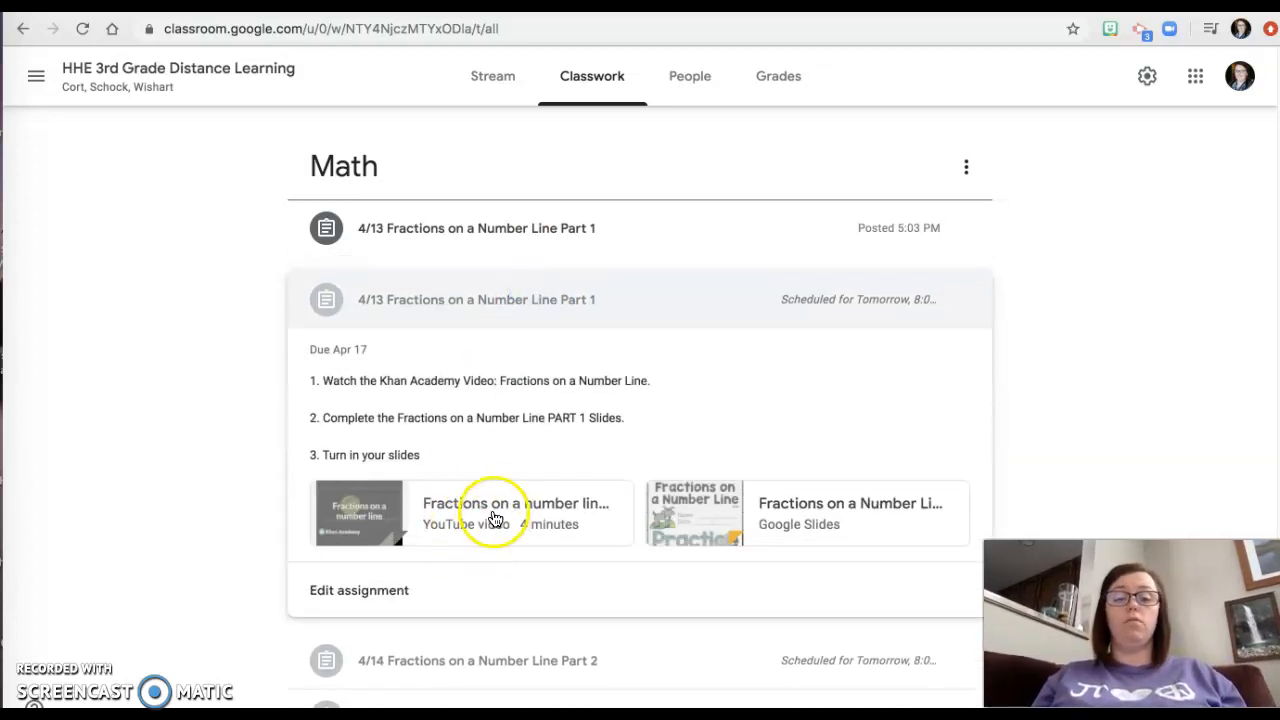
pyautogui.click(568, 295)
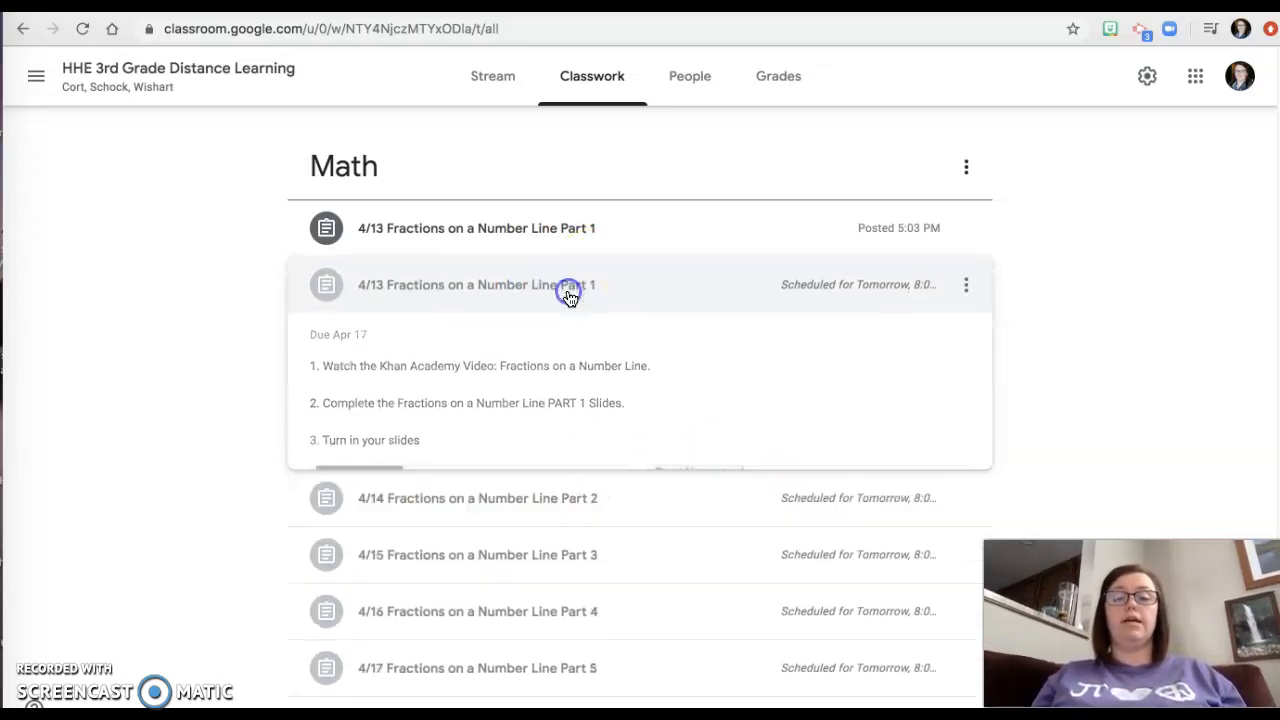
pyautogui.click(497, 343)
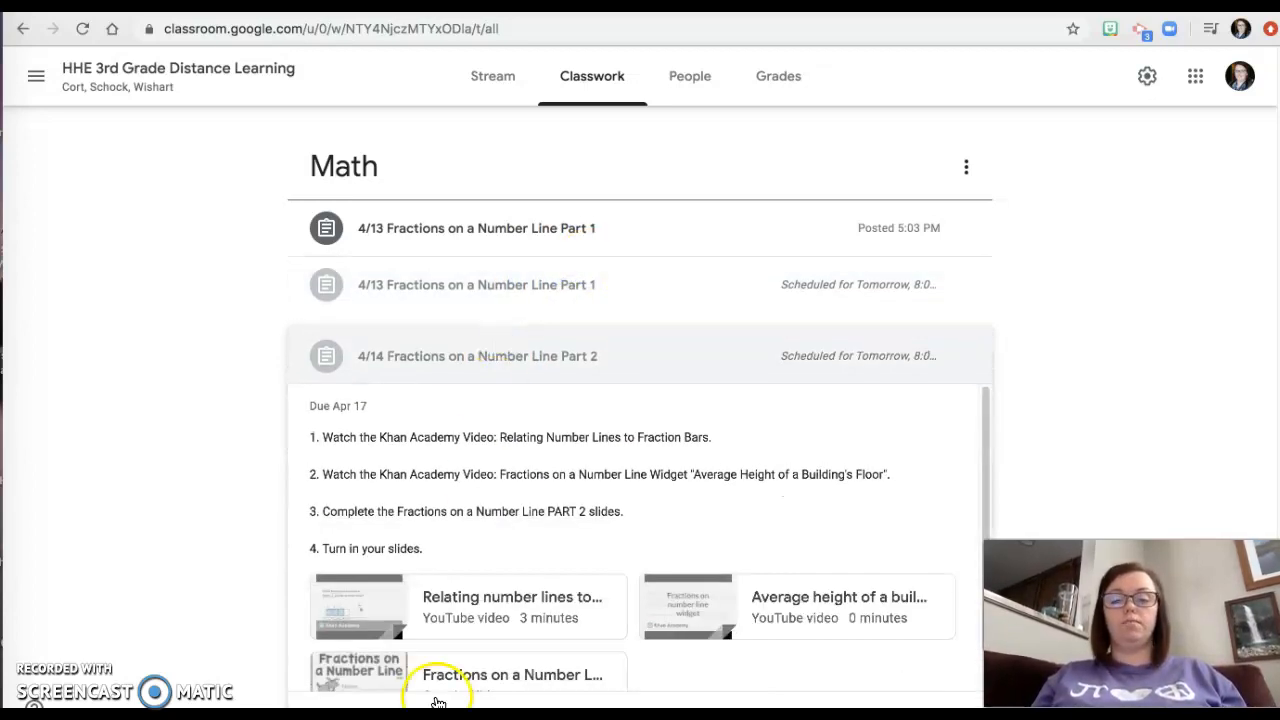
pyautogui.click(338, 536)
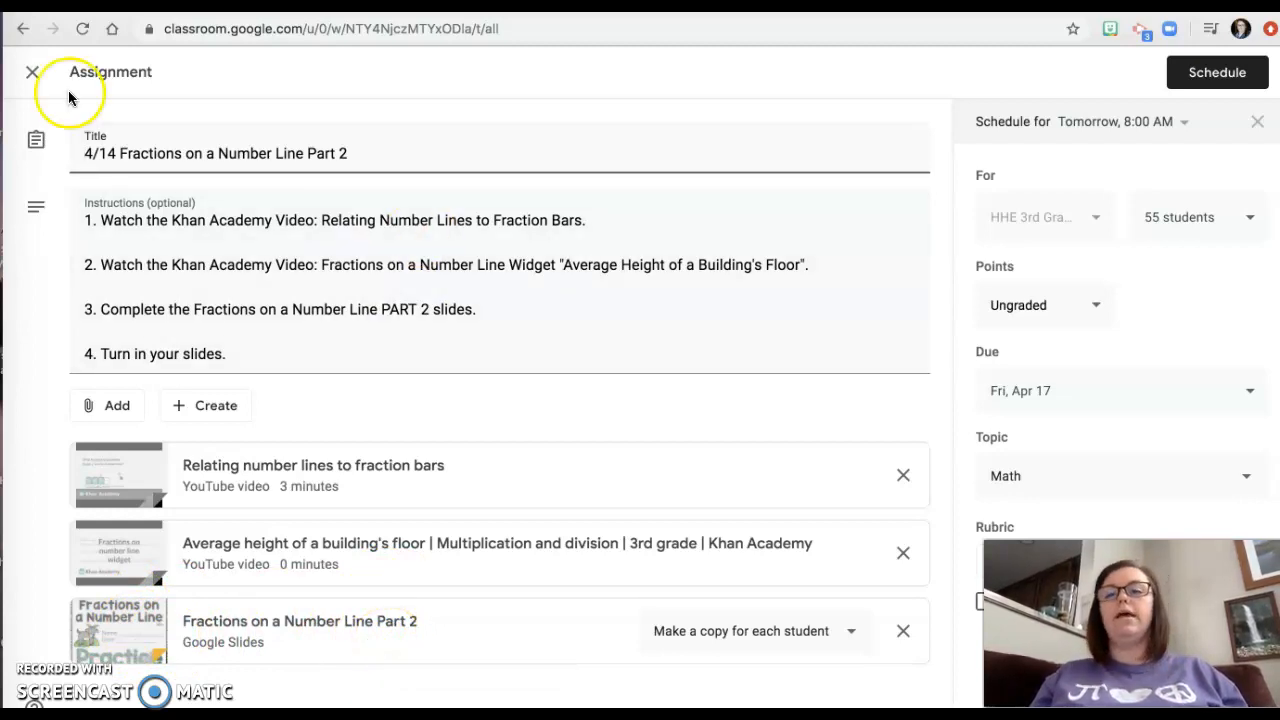
pyautogui.click(24, 78)
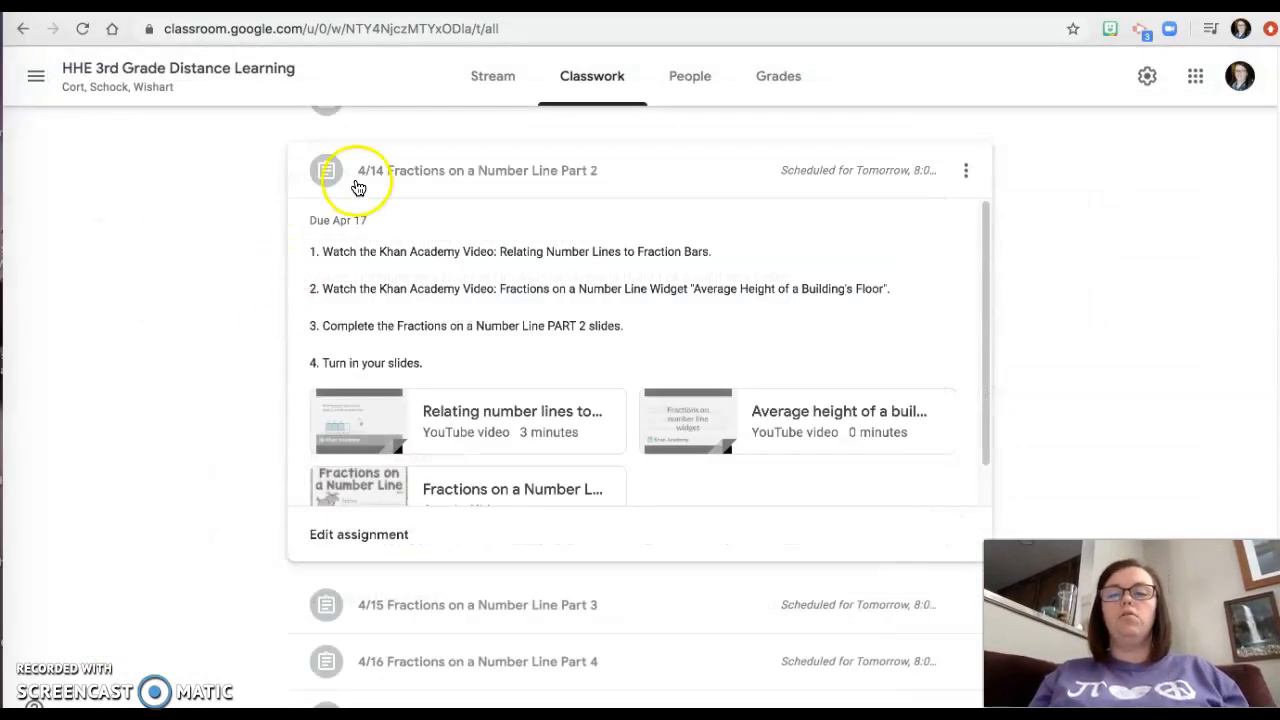
# - View the scheduled 4/15 Part 3 assignment's instructions and attachments in its editor
pyautogui.click(395, 182)
pyautogui.click(437, 218)
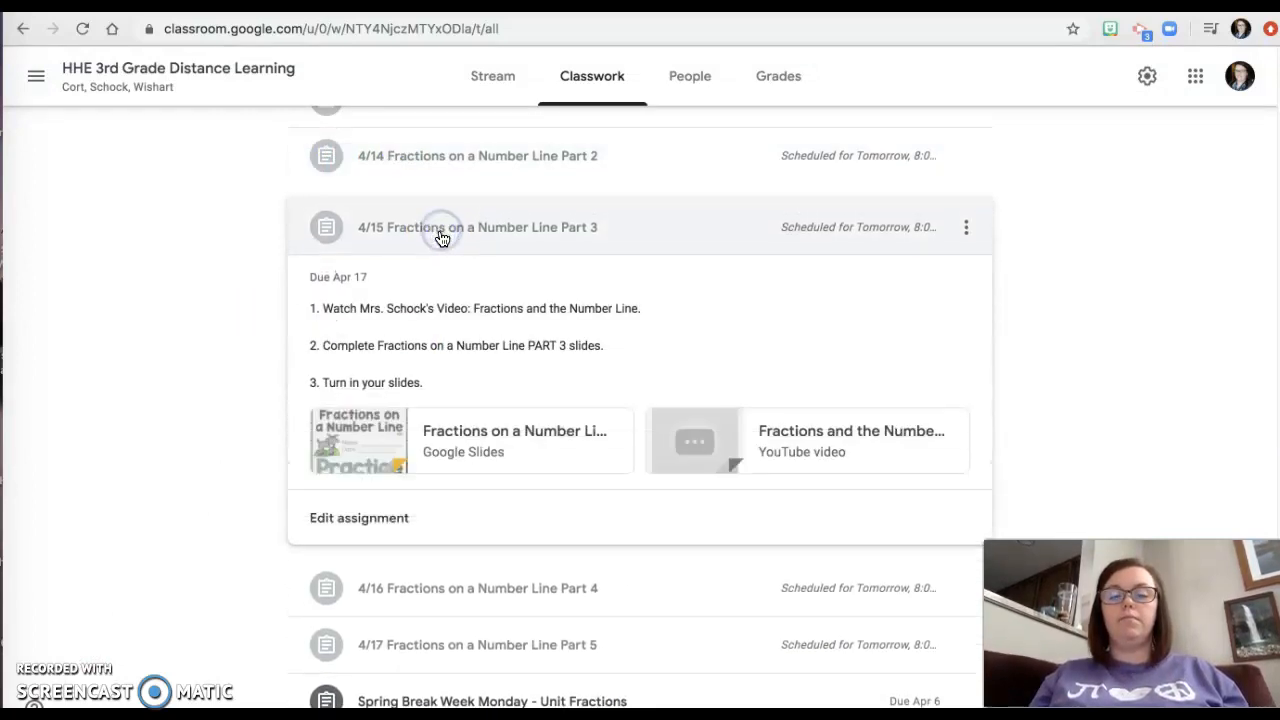
pyautogui.click(381, 512)
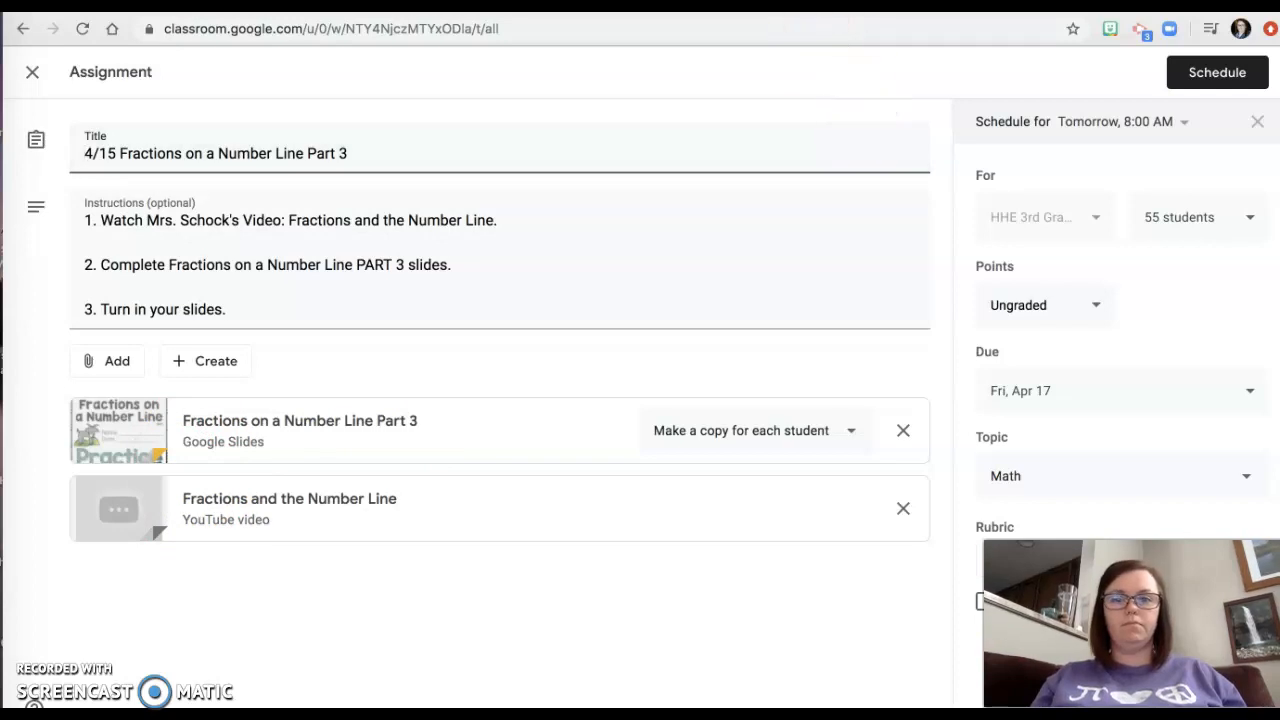
pyautogui.click(32, 72)
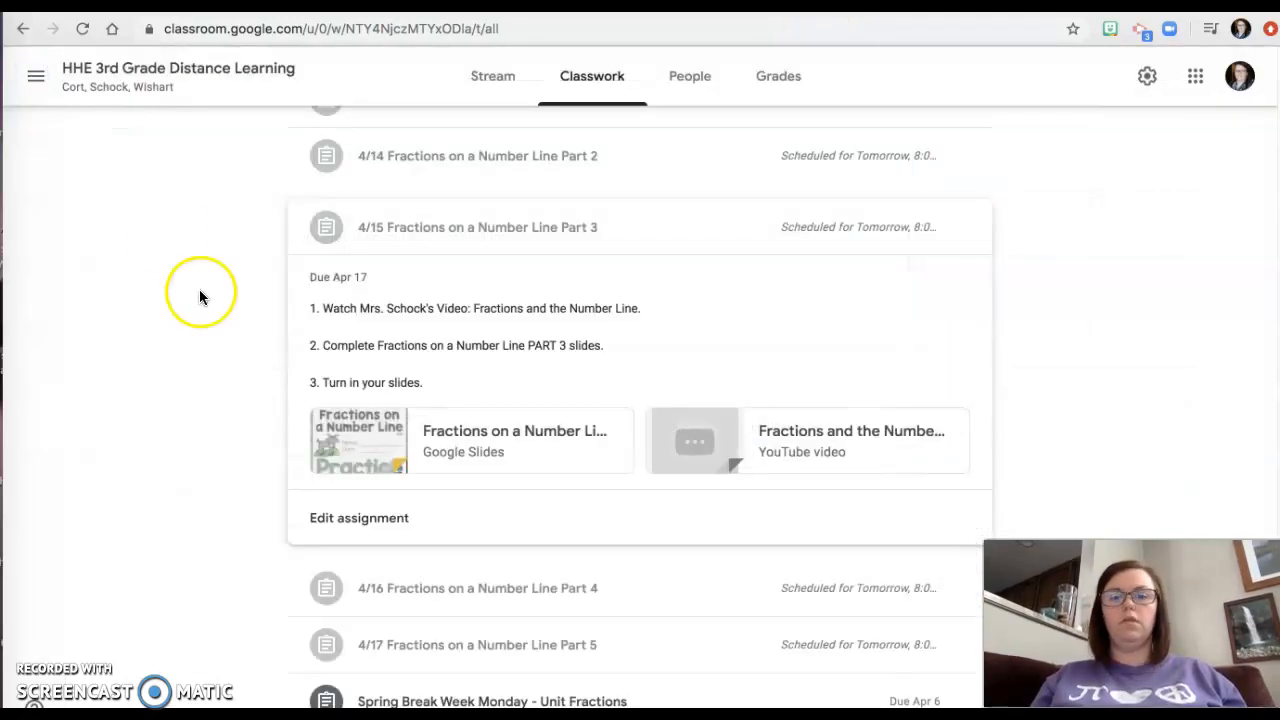
# - View the scheduled 4/16 Part 4 assignment's instructions, videos and slides in its editor
pyautogui.click(410, 250)
pyautogui.click(443, 262)
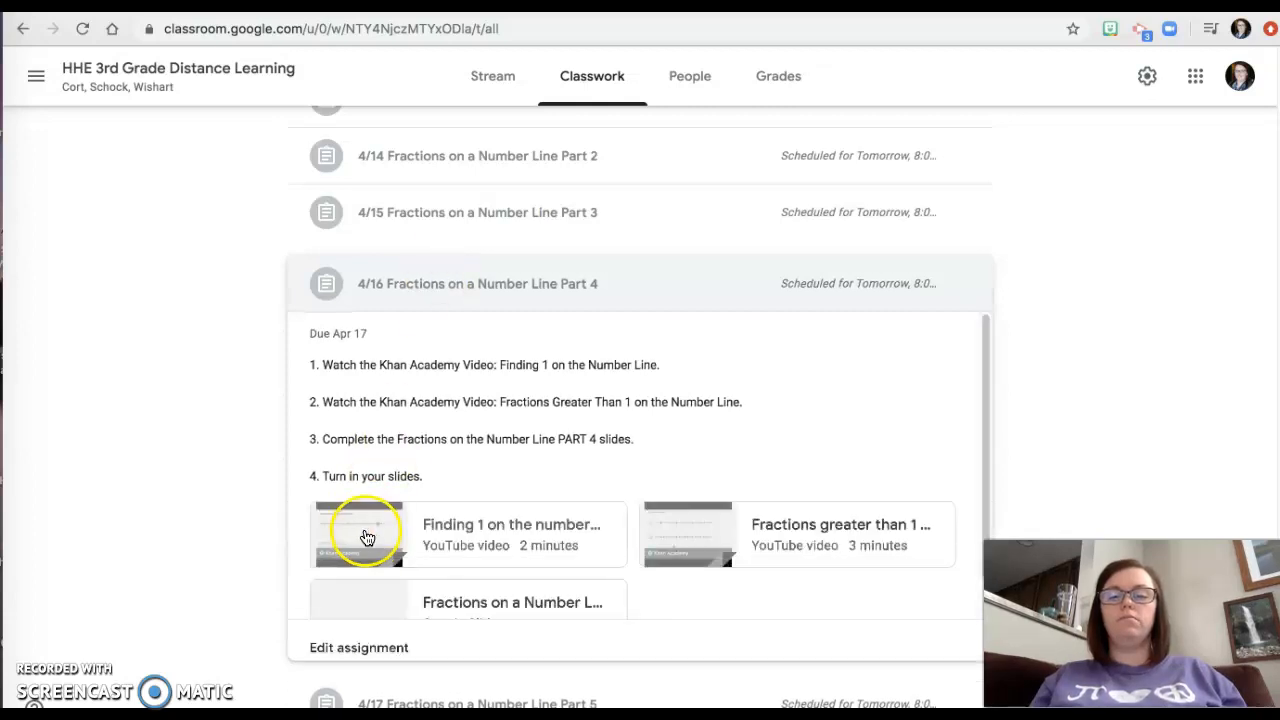
pyautogui.click(386, 648)
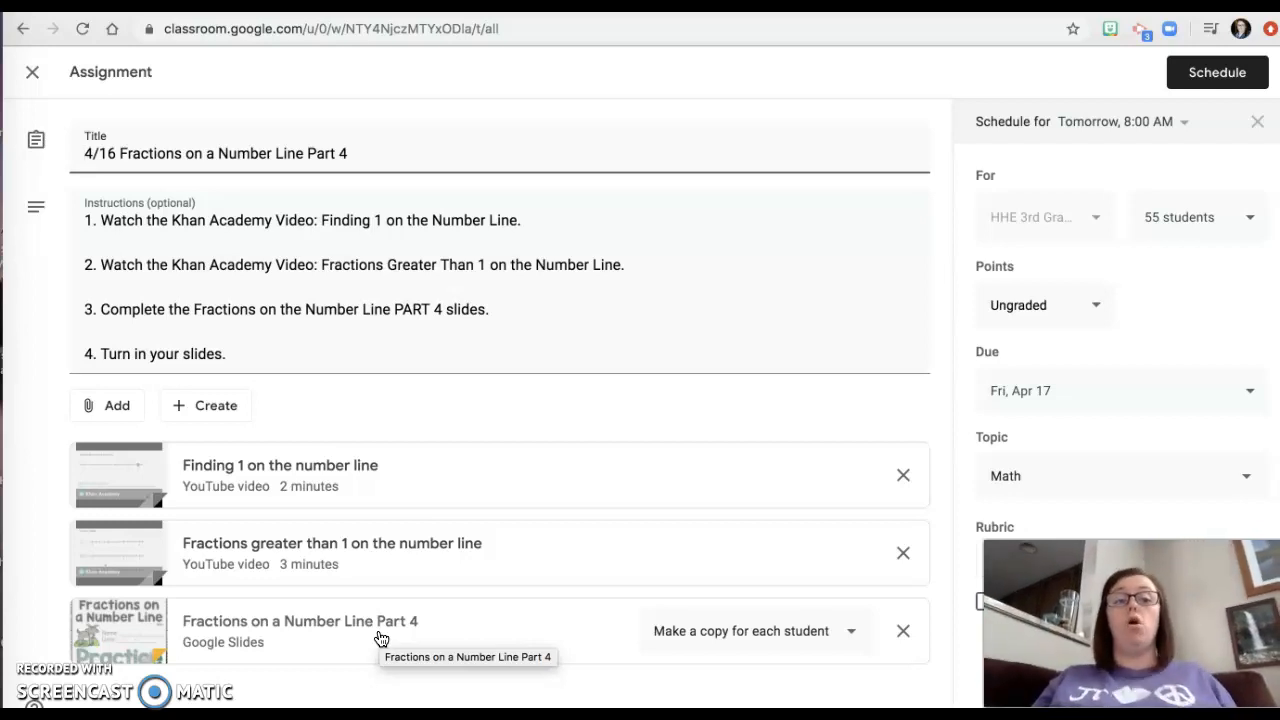
pyautogui.click(33, 85)
# - From the 4/17 Part 5 editor, open the 3rd Grade Fraction City Skyline Project Part 4 slides
pyautogui.click(425, 275)
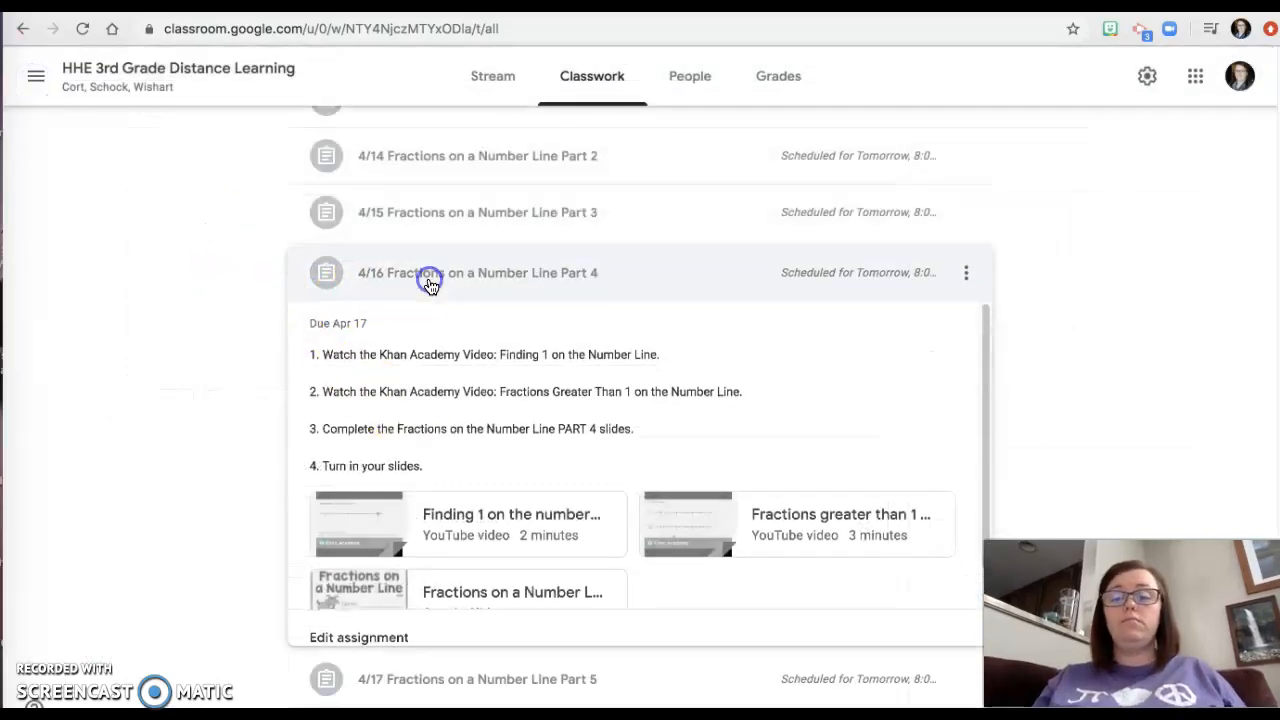
pyautogui.click(563, 328)
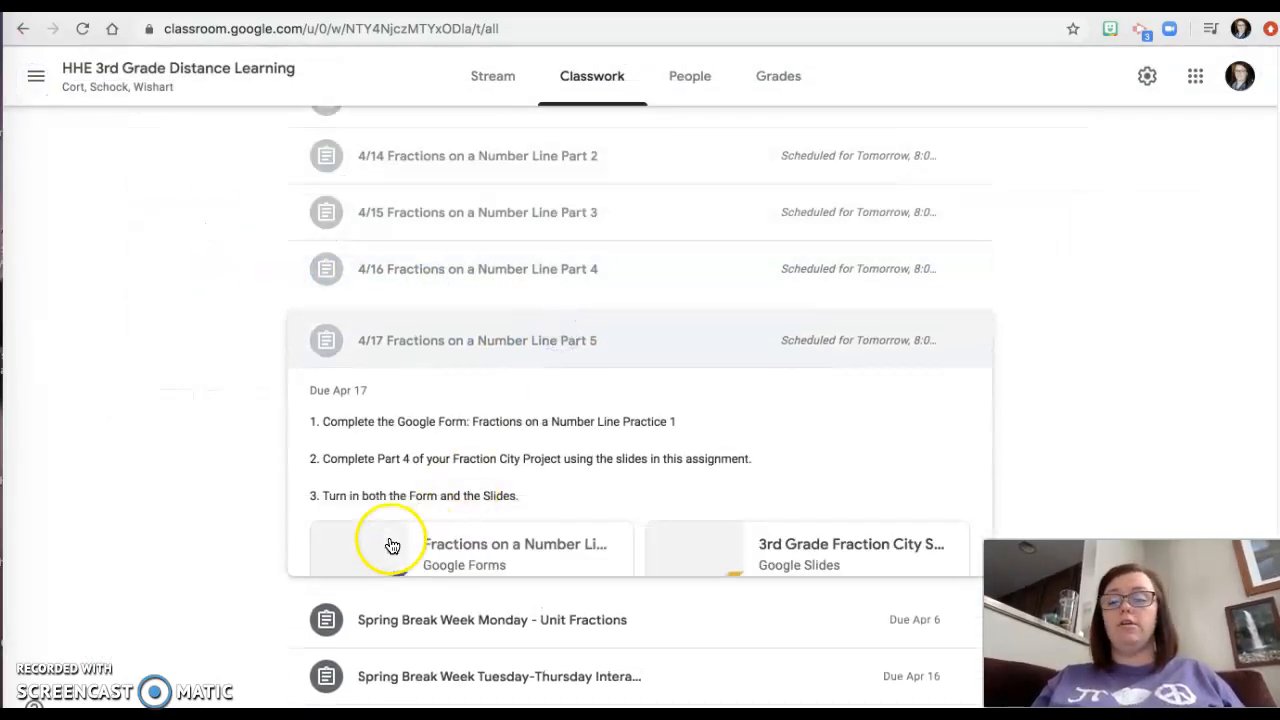
pyautogui.click(375, 631)
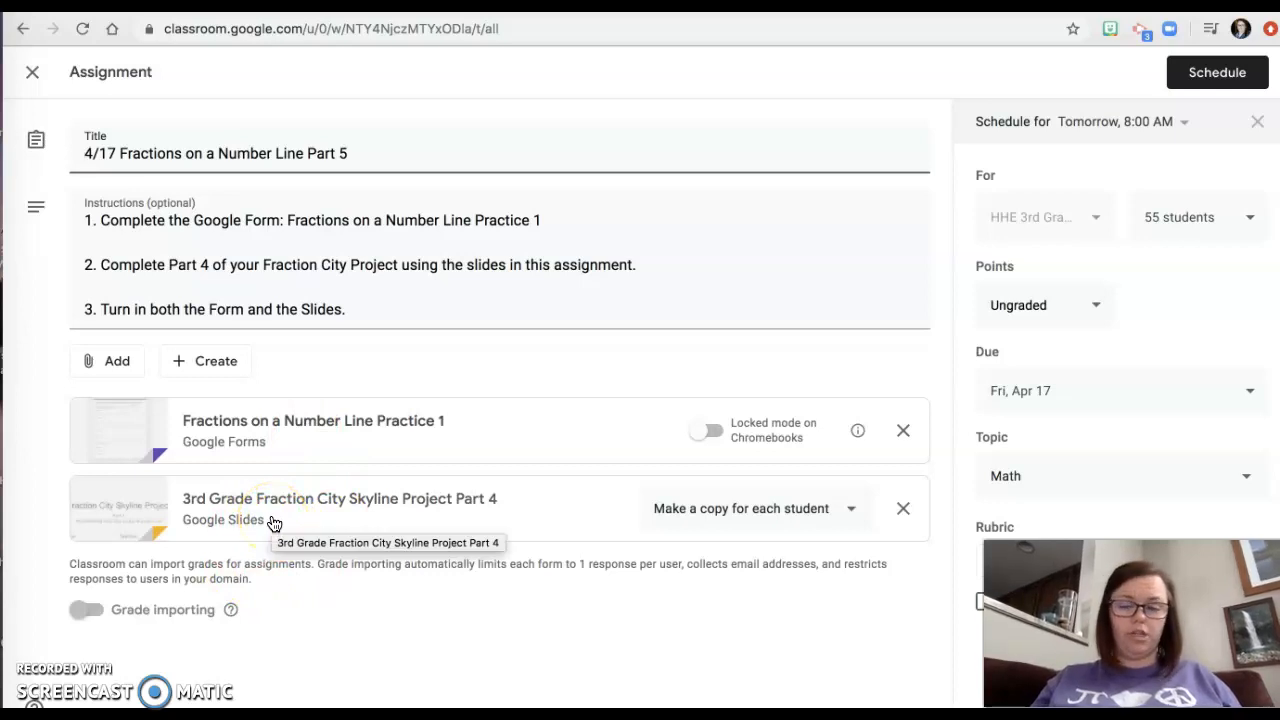
pyautogui.click(327, 513)
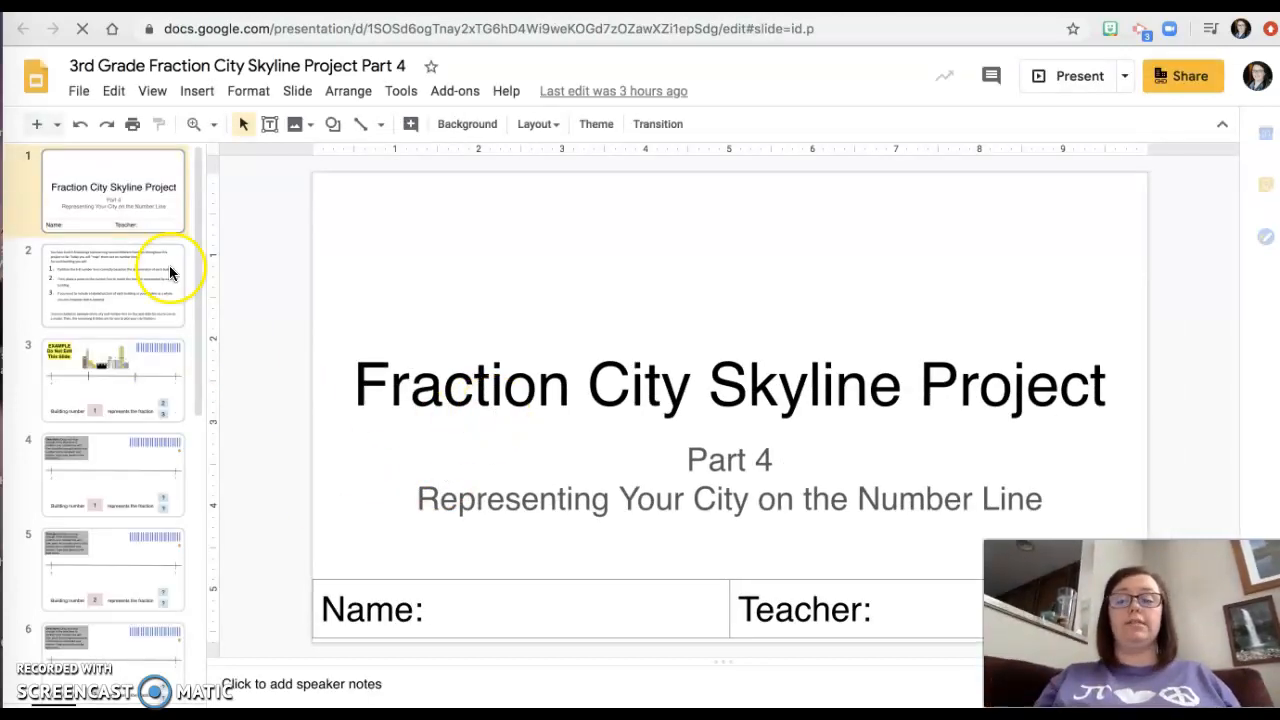
# - Page through the project instructions, example city and building 1–3 number line slides, returning to slide 2
pyautogui.click(157, 279)
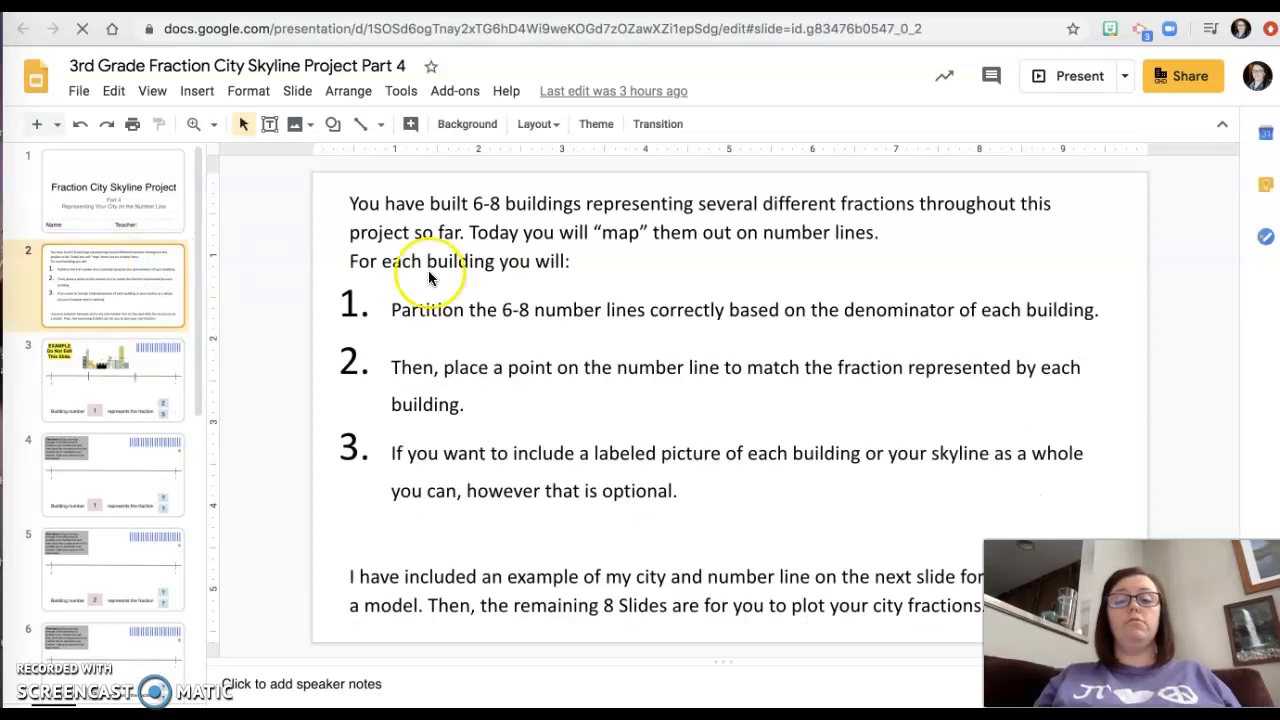
pyautogui.click(134, 395)
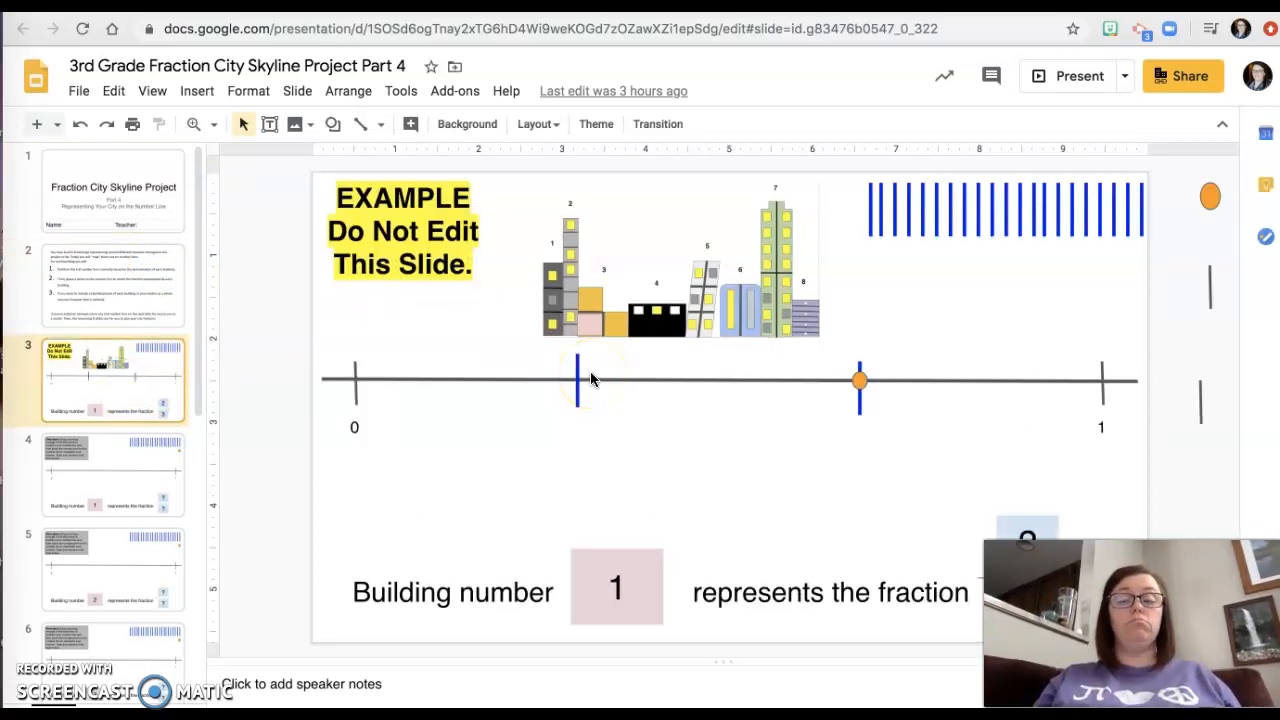
pyautogui.click(157, 478)
pyautogui.click(136, 563)
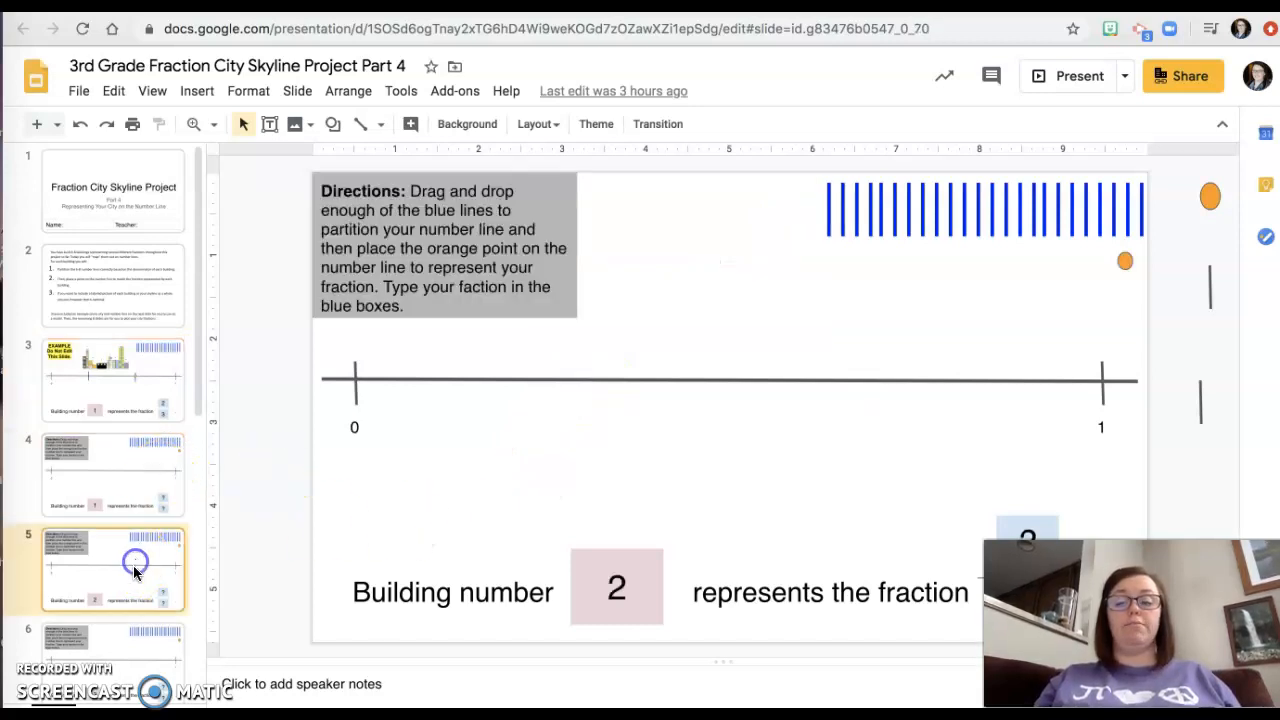
pyautogui.click(132, 640)
pyautogui.scroll(-4, 132, 638)
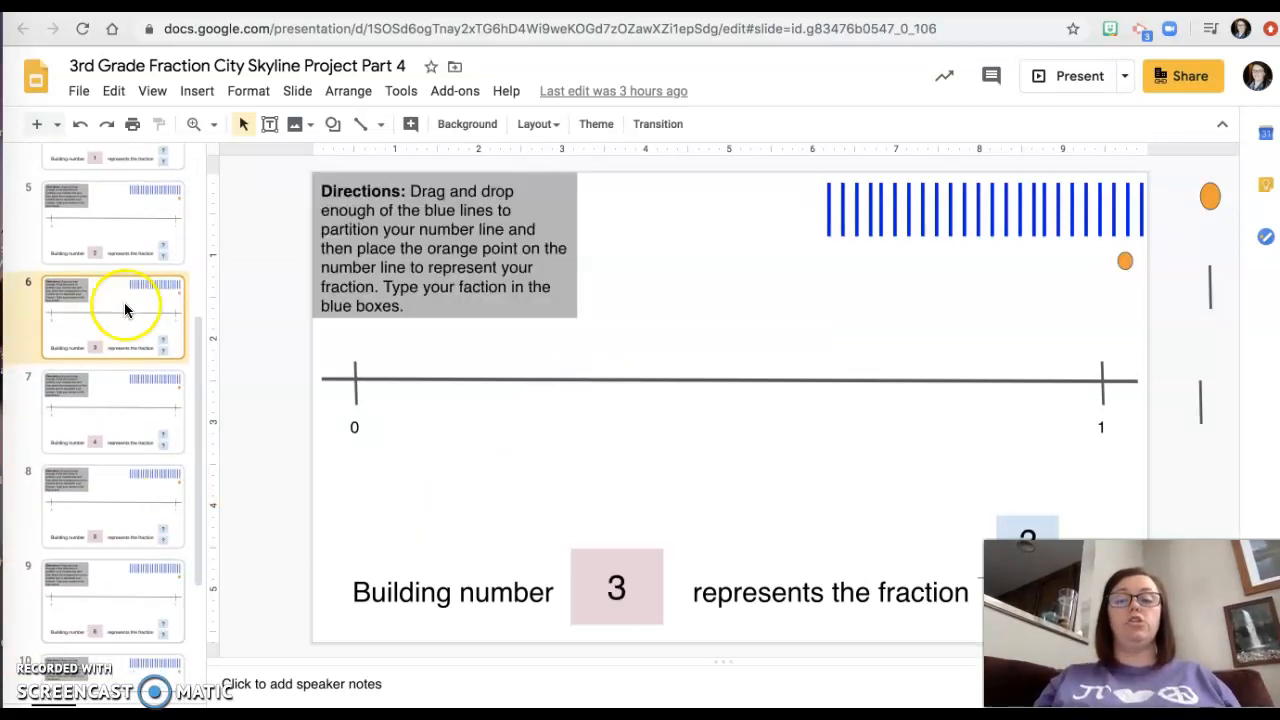
pyautogui.scroll(-3, 101, 563)
pyautogui.scroll(7, 101, 563)
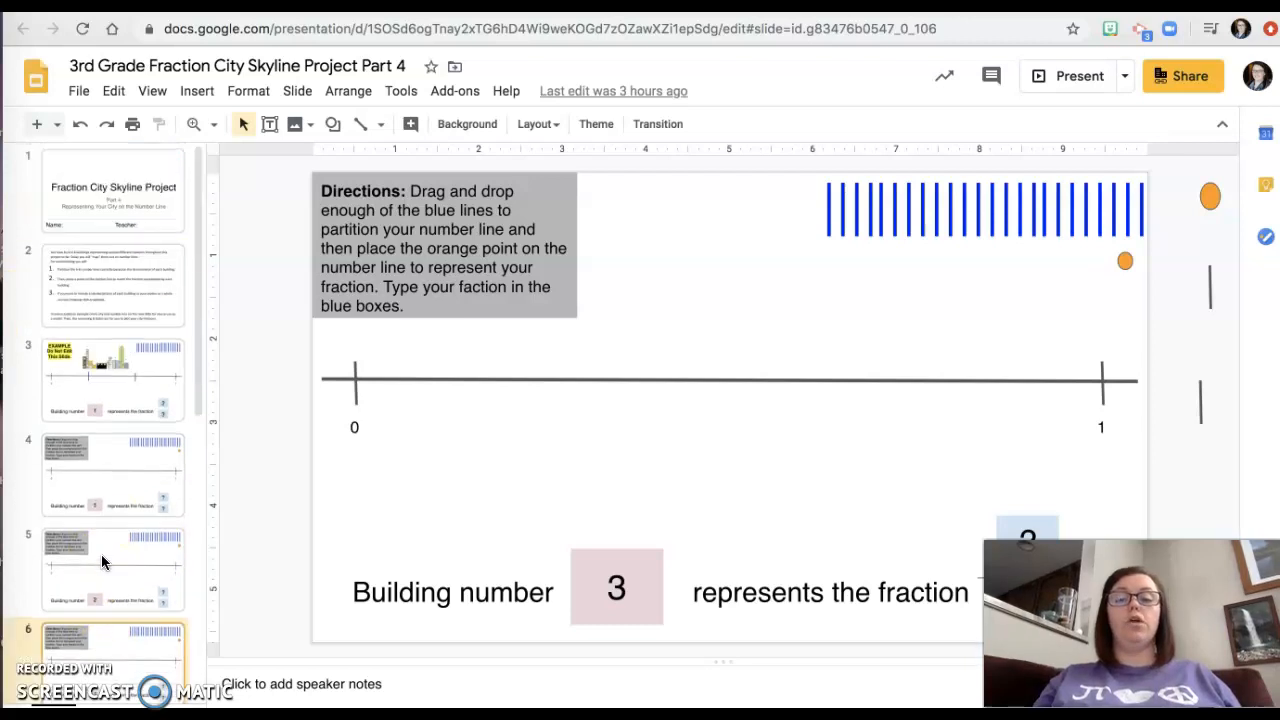
pyautogui.click(123, 294)
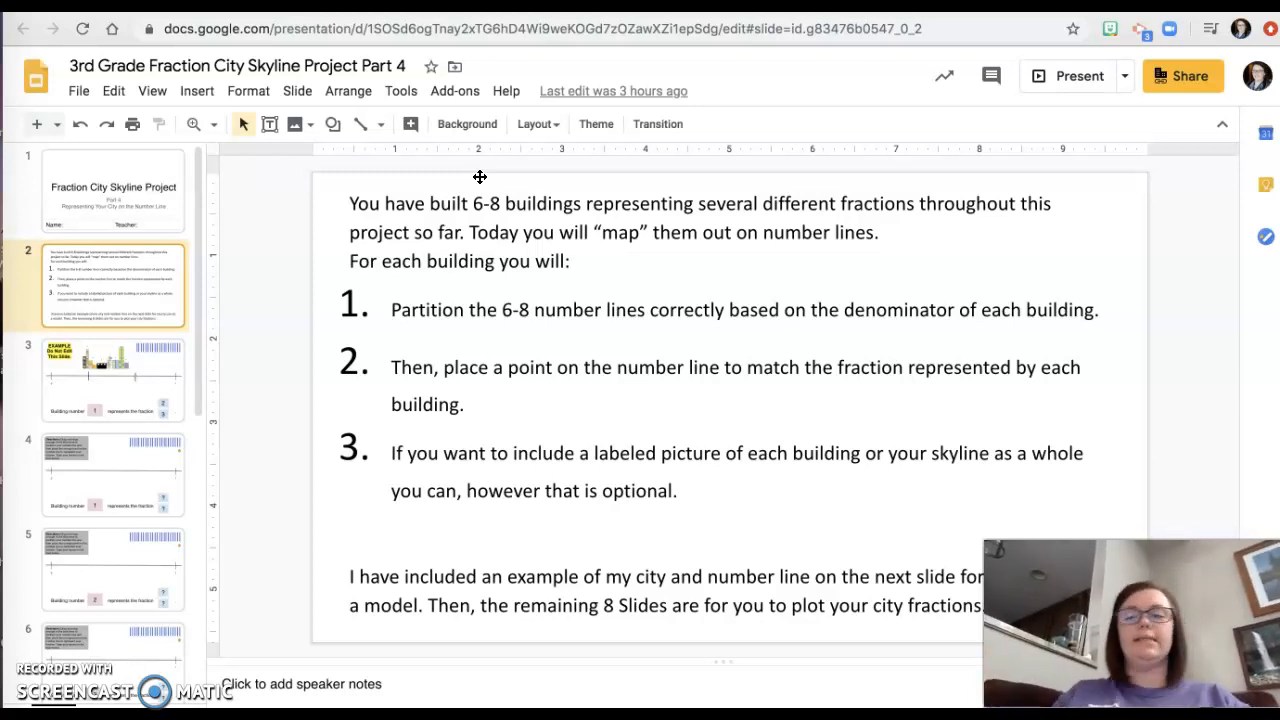
pyautogui.scroll(-5, 71, 523)
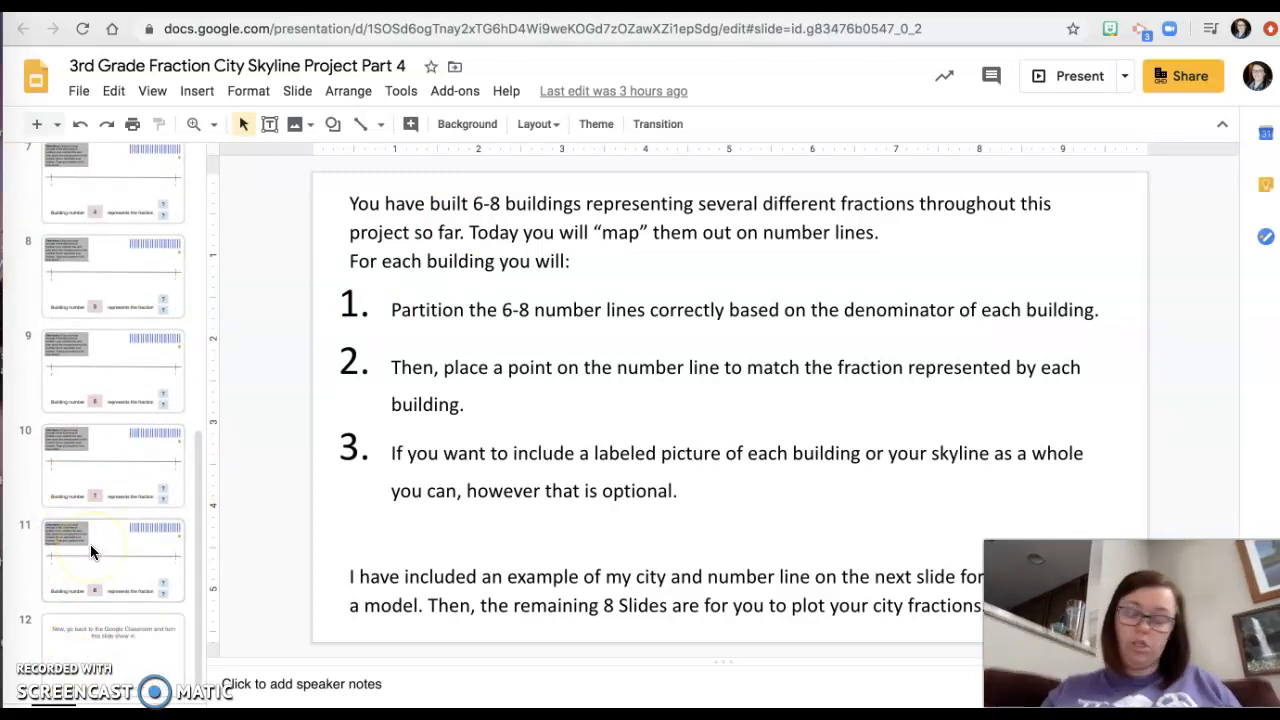
pyautogui.scroll(5, 90, 544)
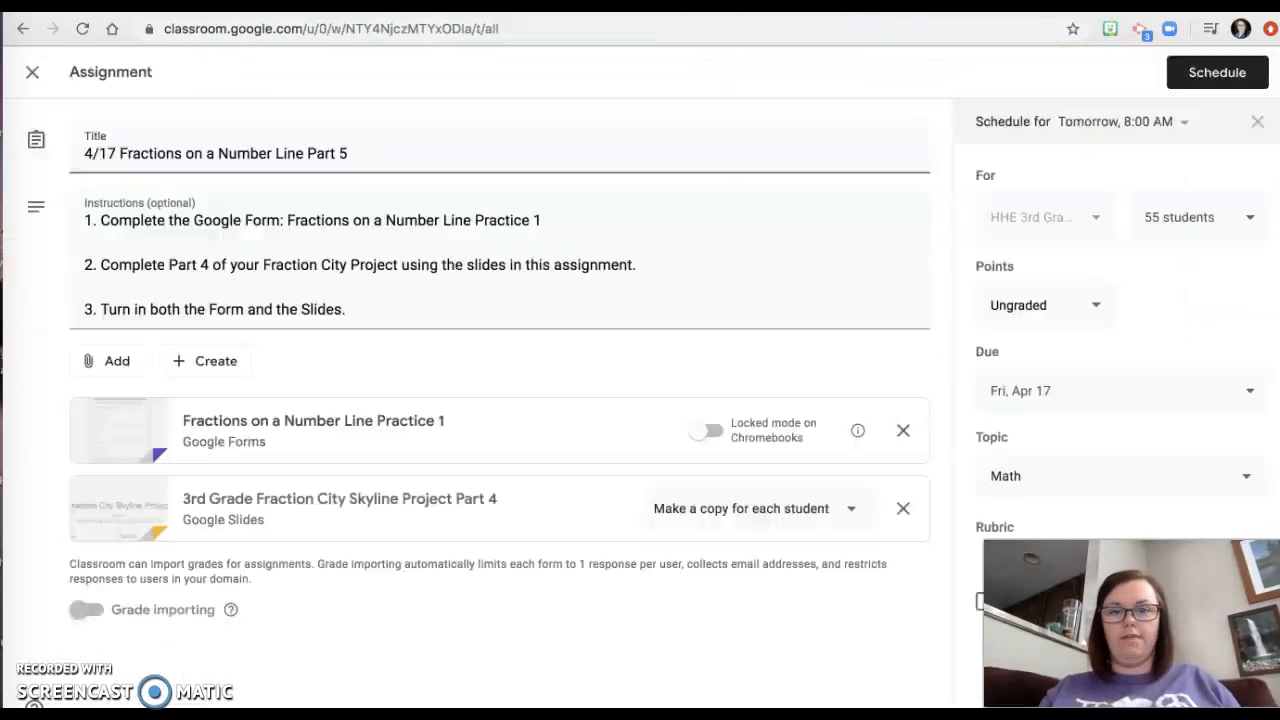
# - Leave the Part 5 editor and collapse its row so all 4/13–4/17 fraction assignments show collapsed
pyautogui.click(35, 72)
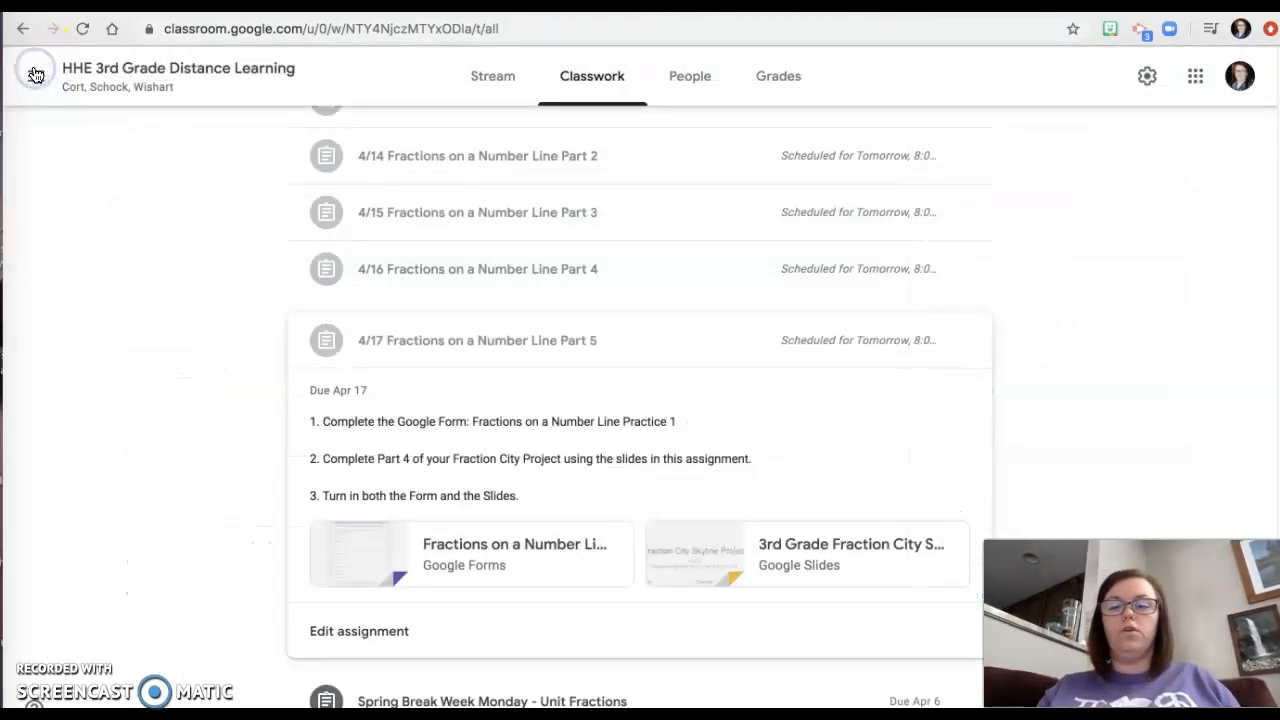
pyautogui.click(503, 340)
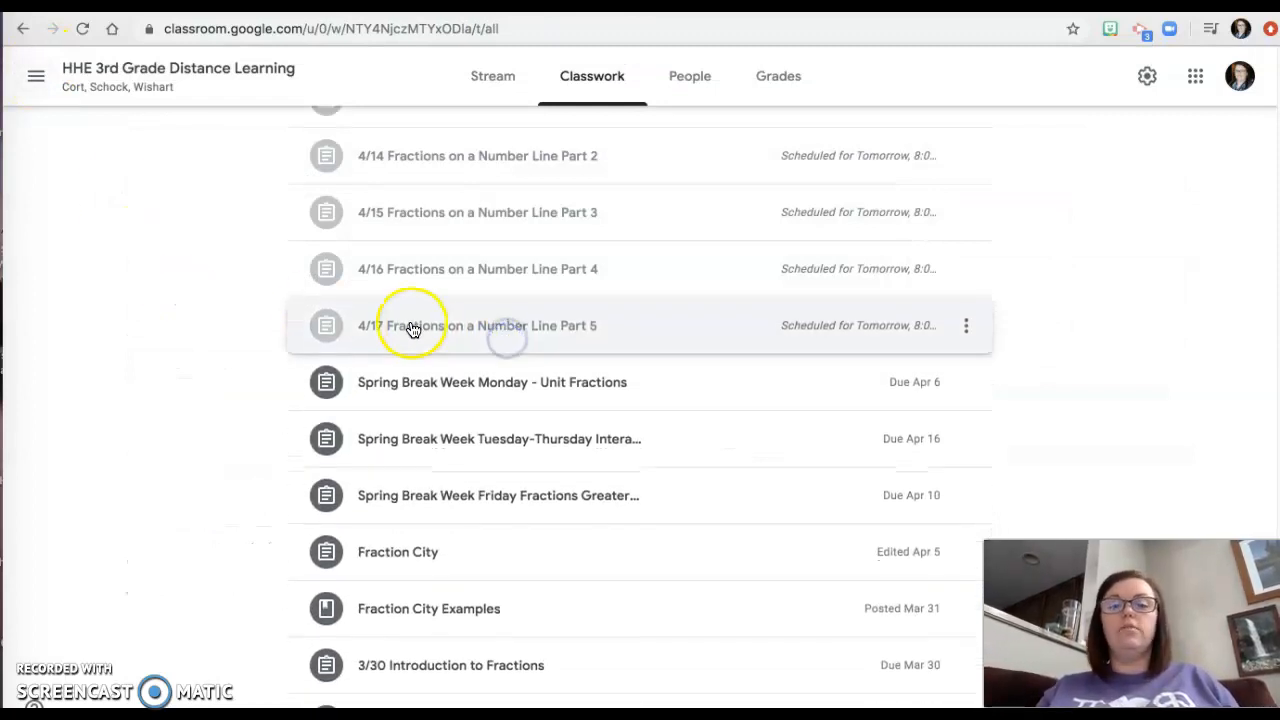
pyautogui.scroll(3, 413, 330)
pyautogui.scroll(1, 413, 333)
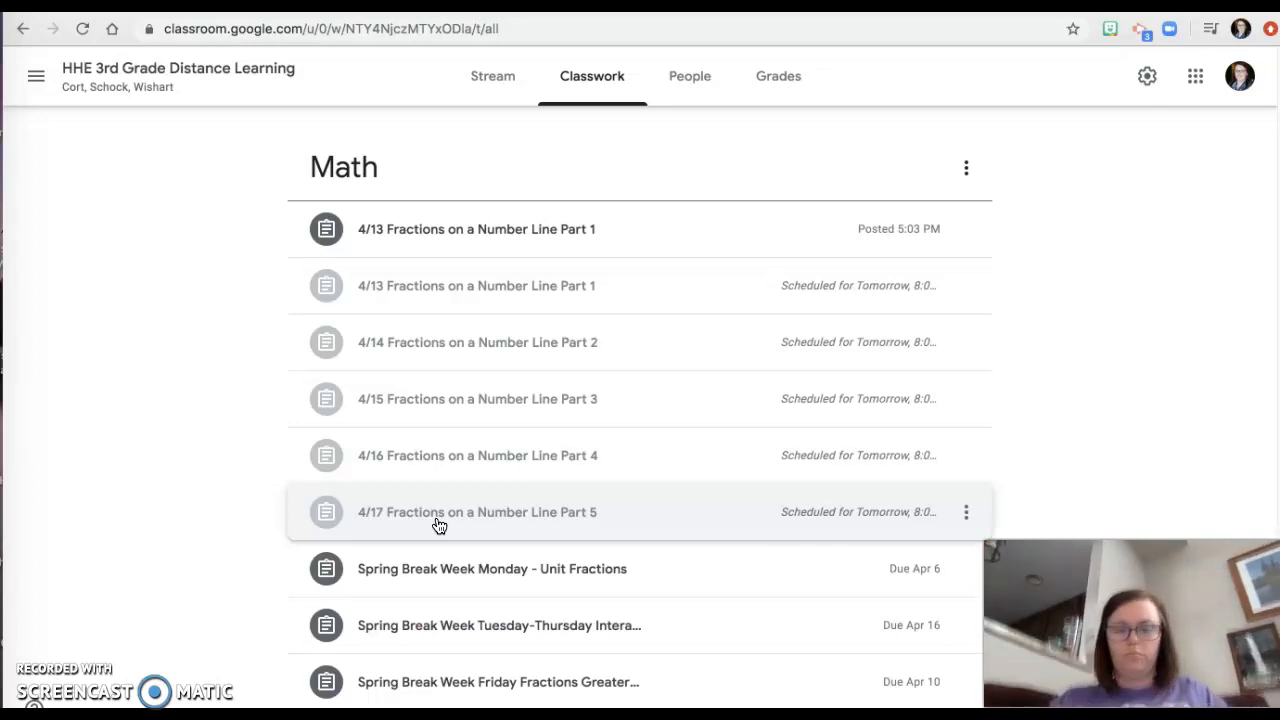
pyautogui.click(380, 590)
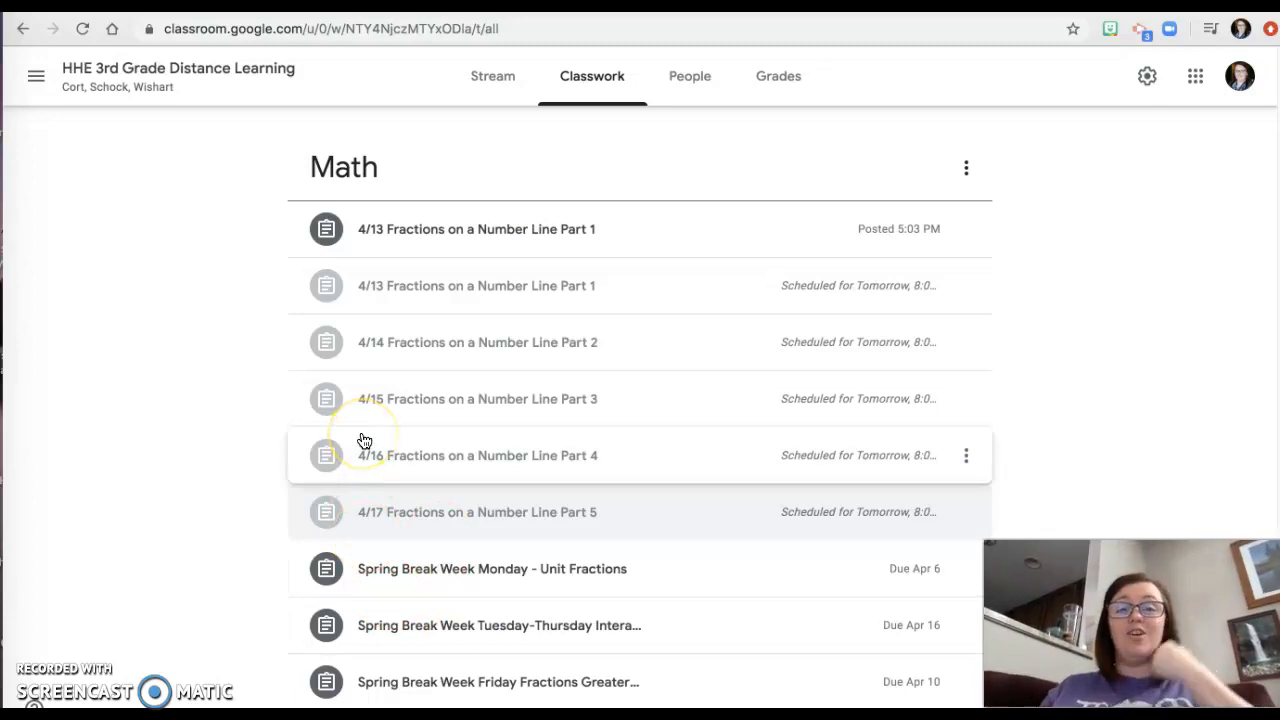